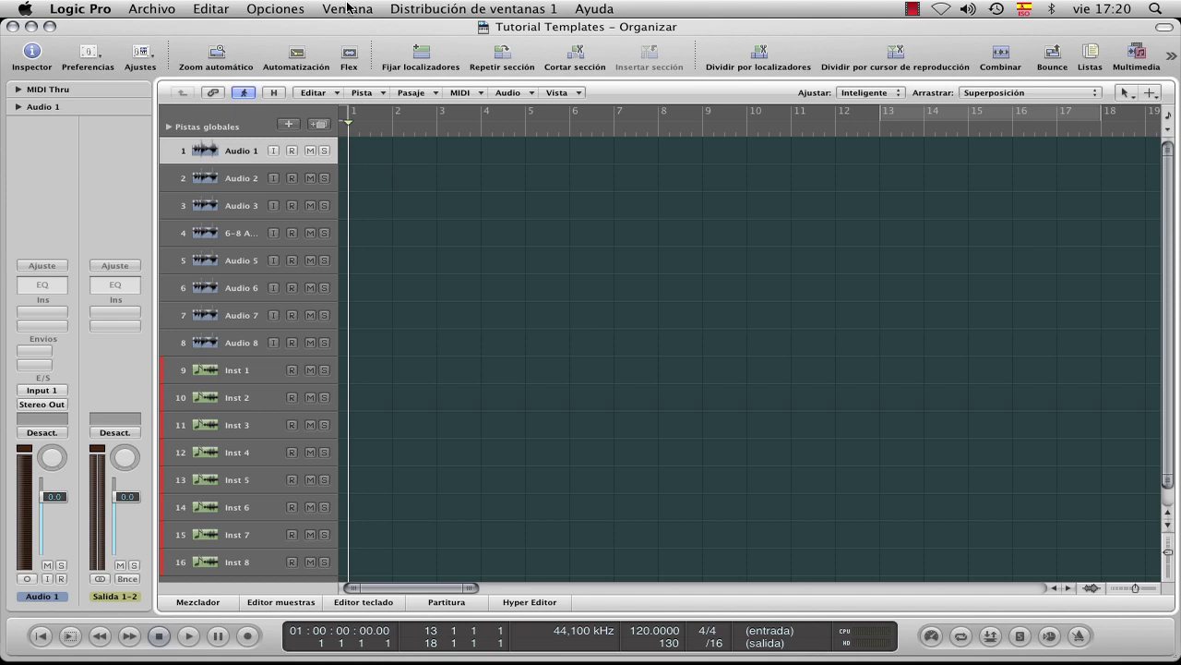
Open the Environment window and delete all the existing multi-instruments from the Inst. MIDI layer.
click(343, 10)
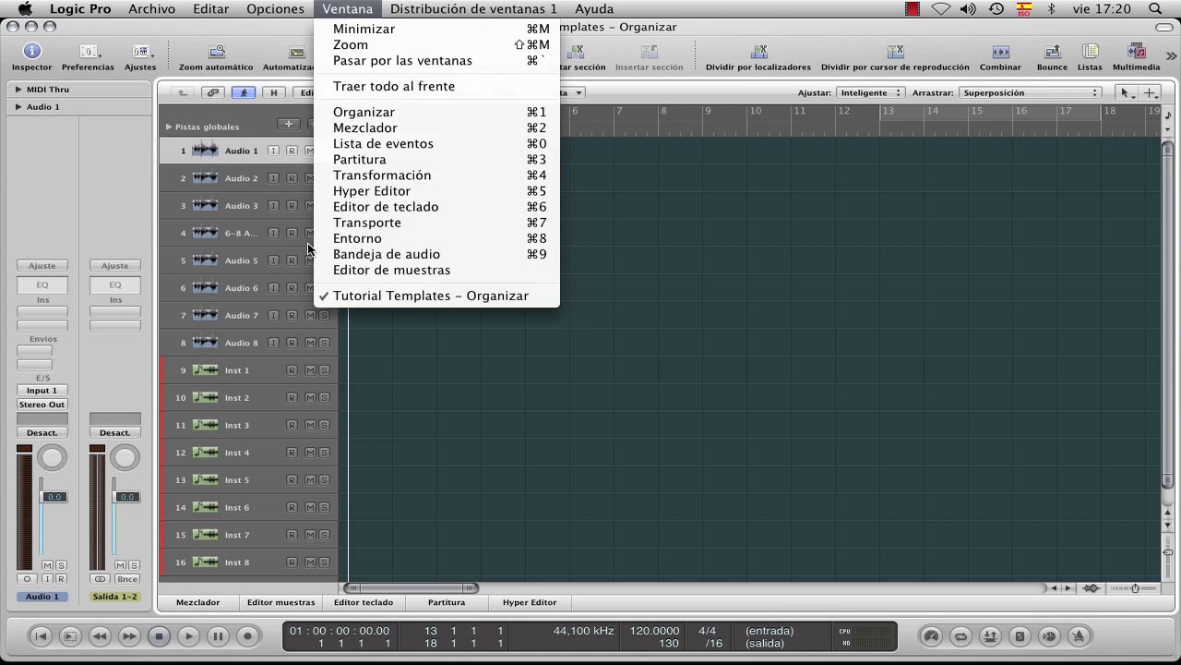
click(358, 239)
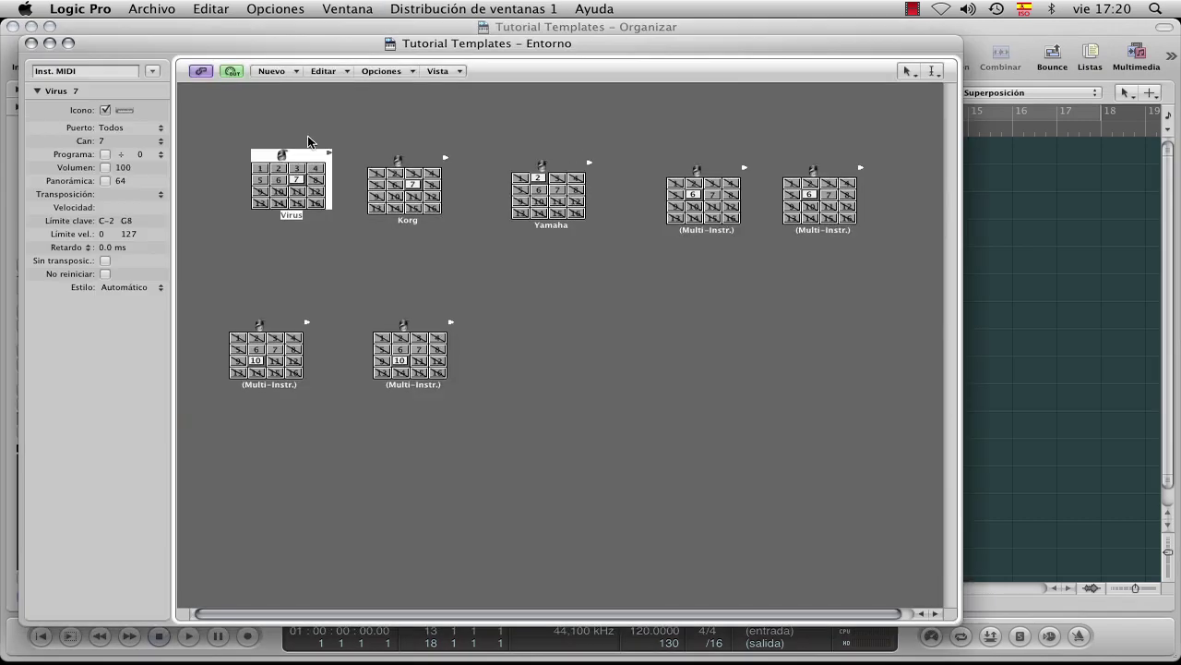
drag(214, 154, 901, 450)
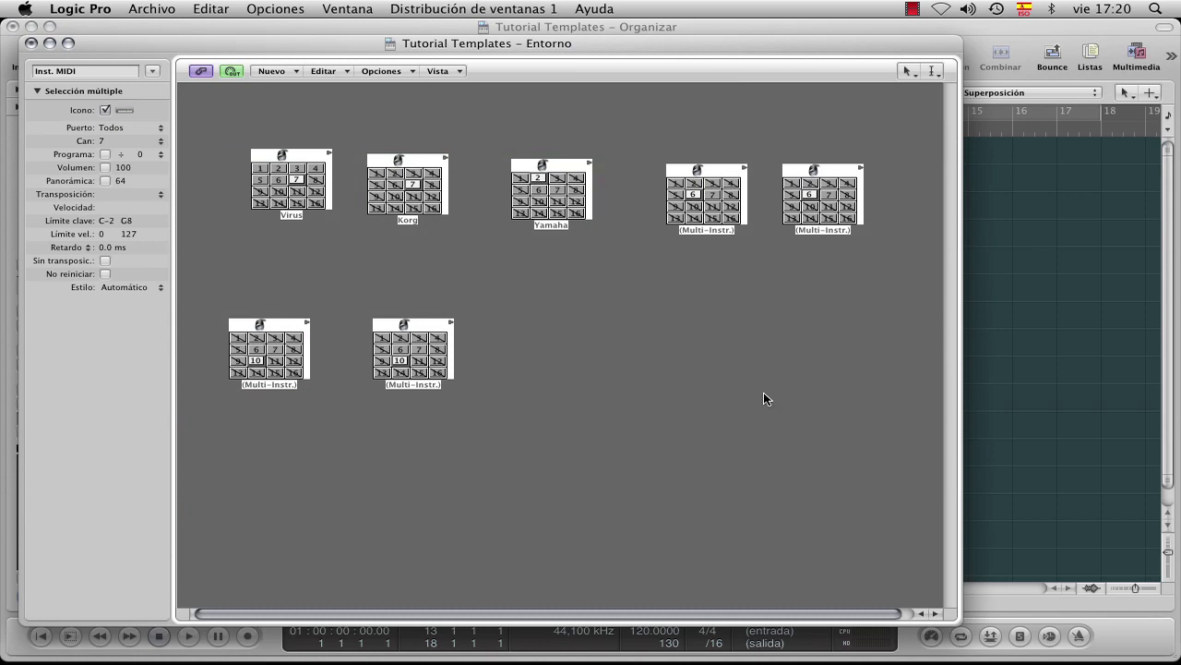
key(Delete)
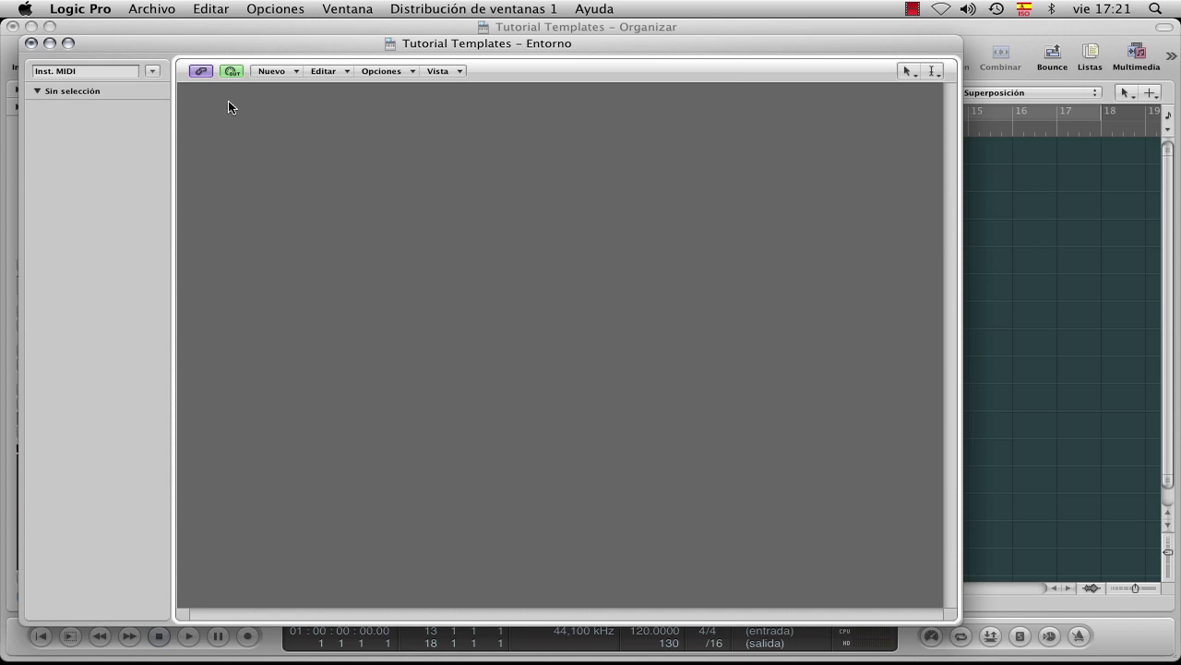
Keep the Inst. MIDI layer active and add a new instrument object and a new multi-instrument object.
click(153, 70)
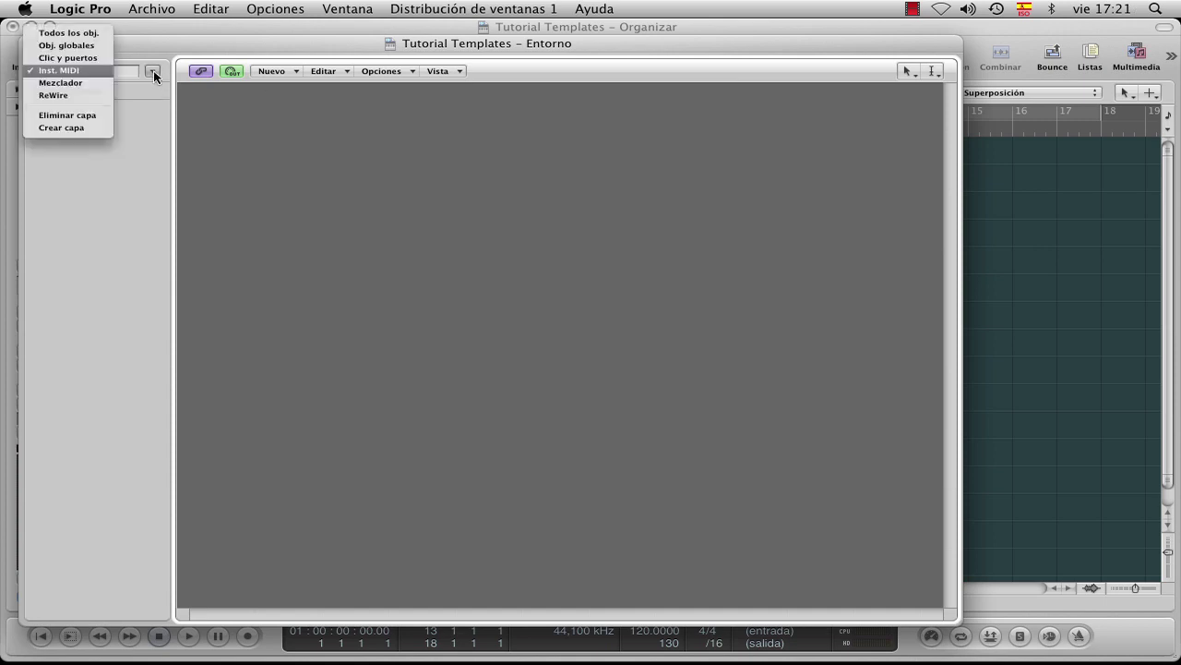
click(66, 69)
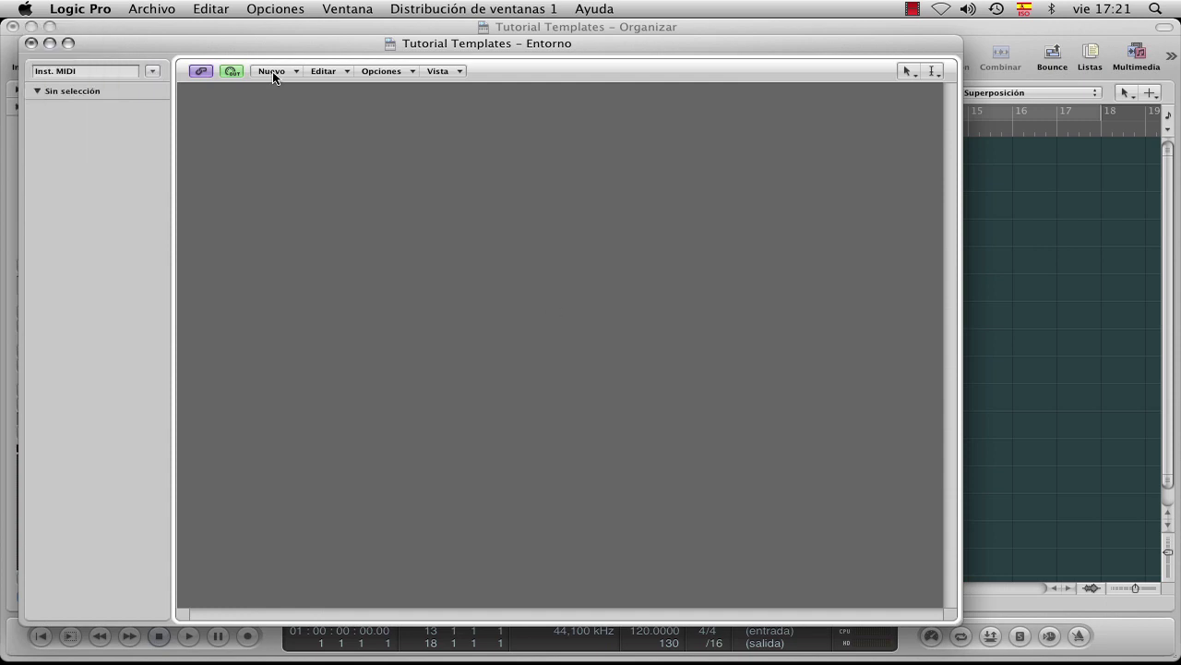
click(271, 72)
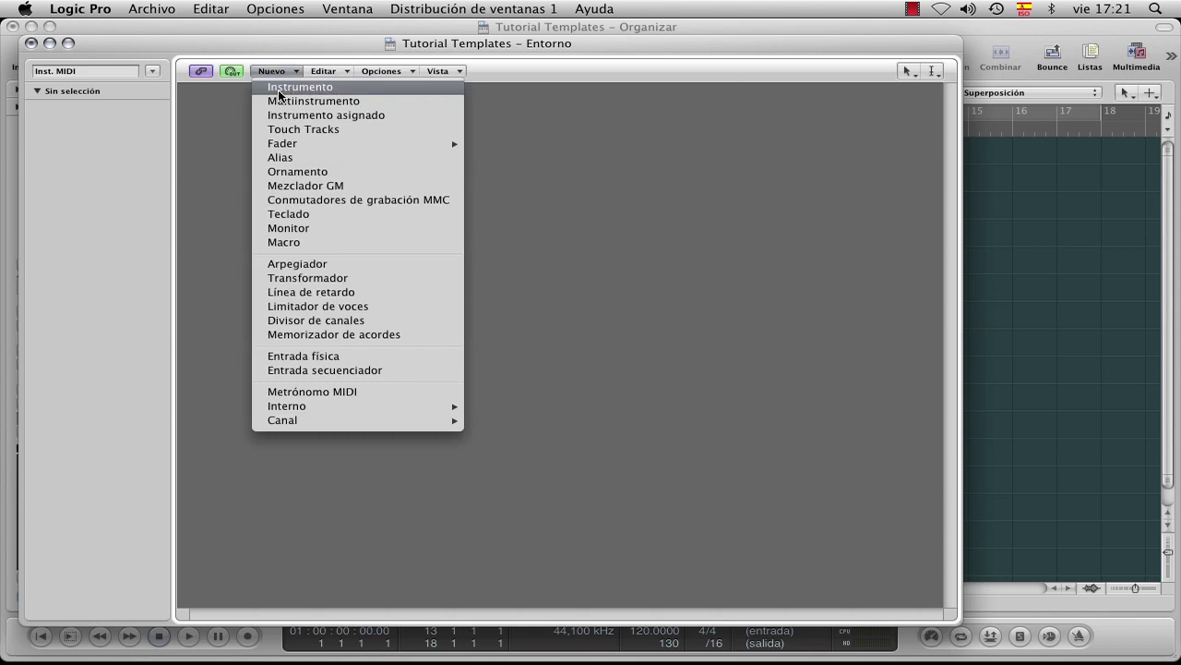
click(277, 88)
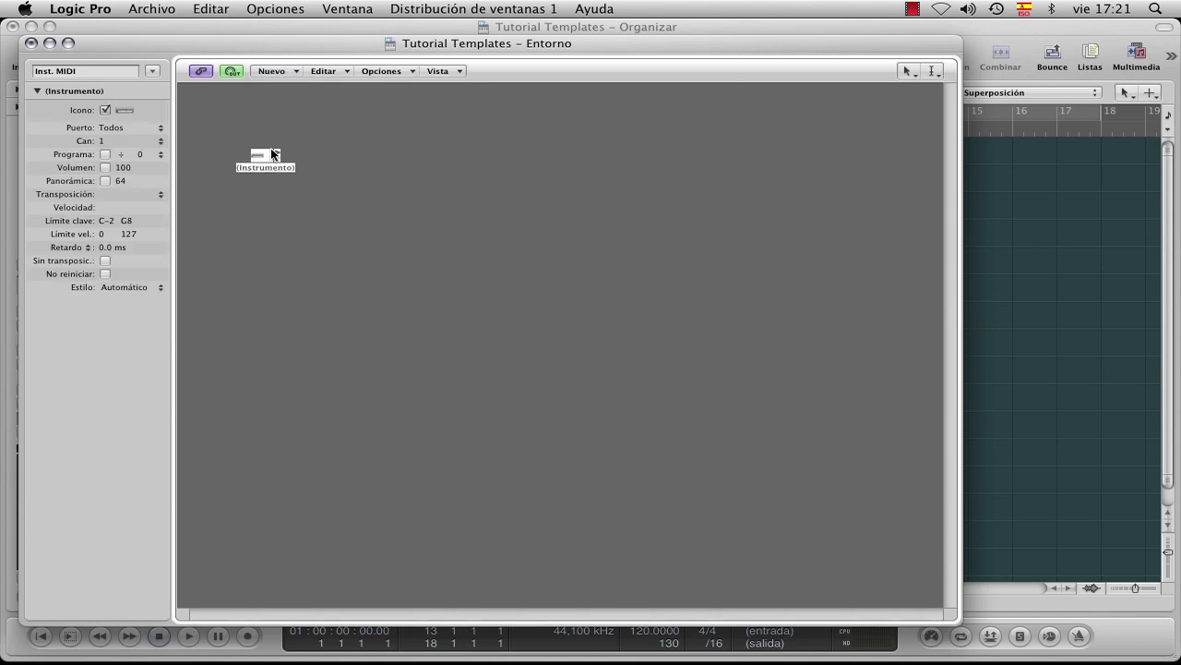
click(278, 75)
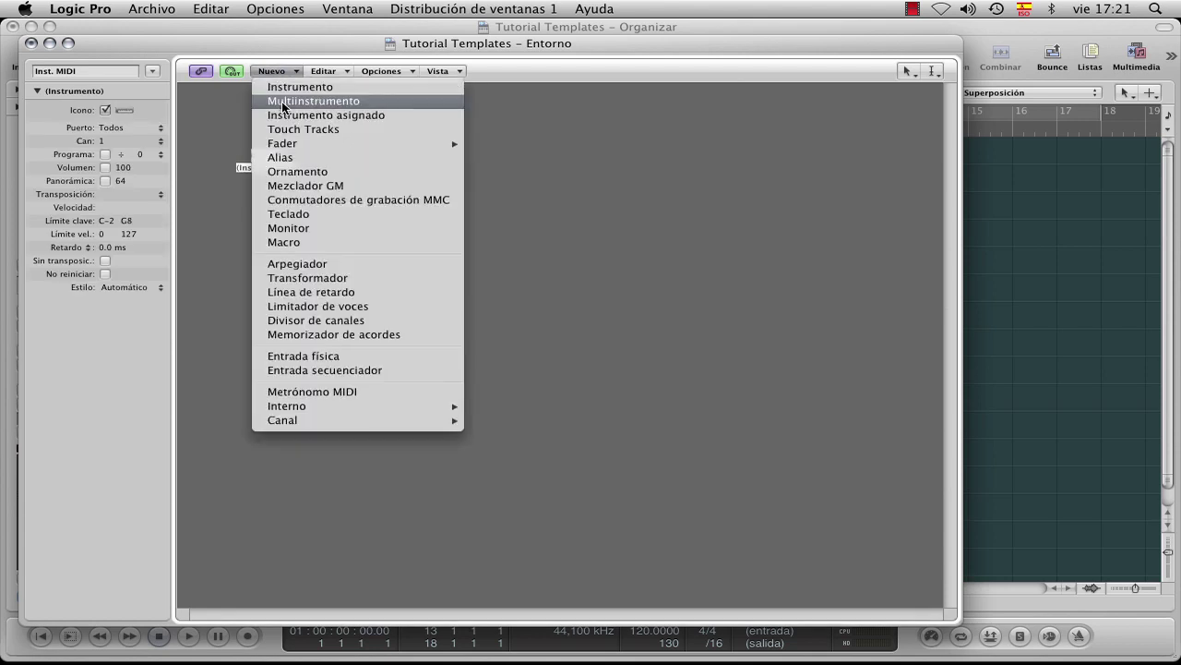
click(281, 101)
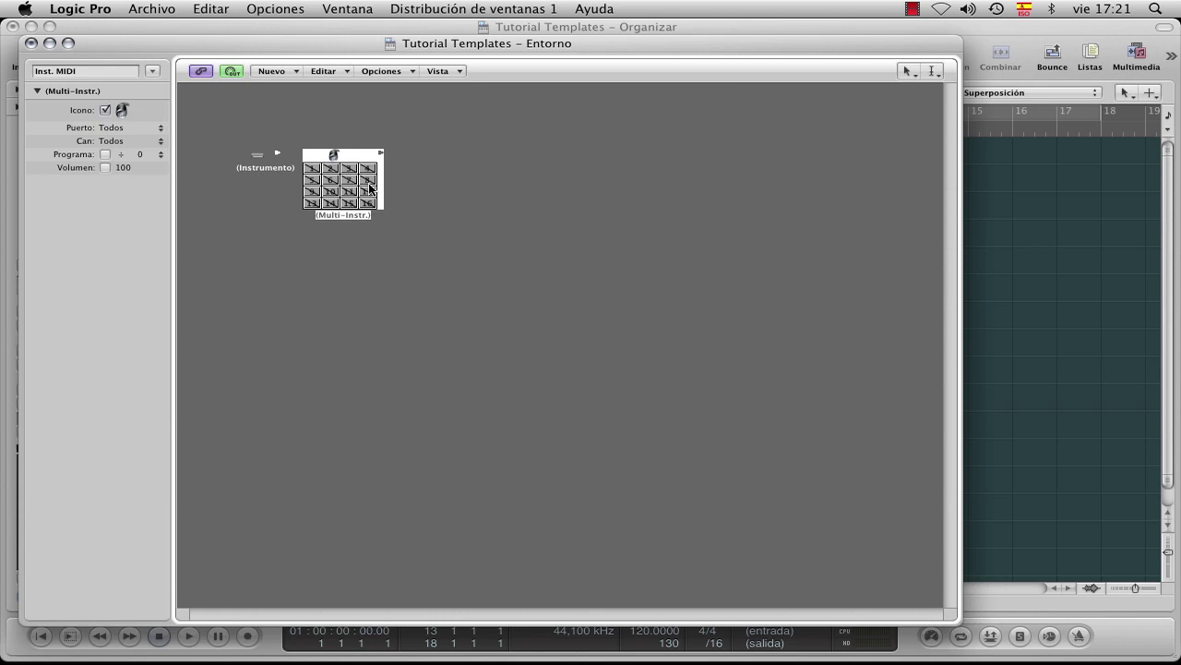
Delete the plain instrument object and move the multi-instrument into its place near the layer's upper-left corner.
click(252, 131)
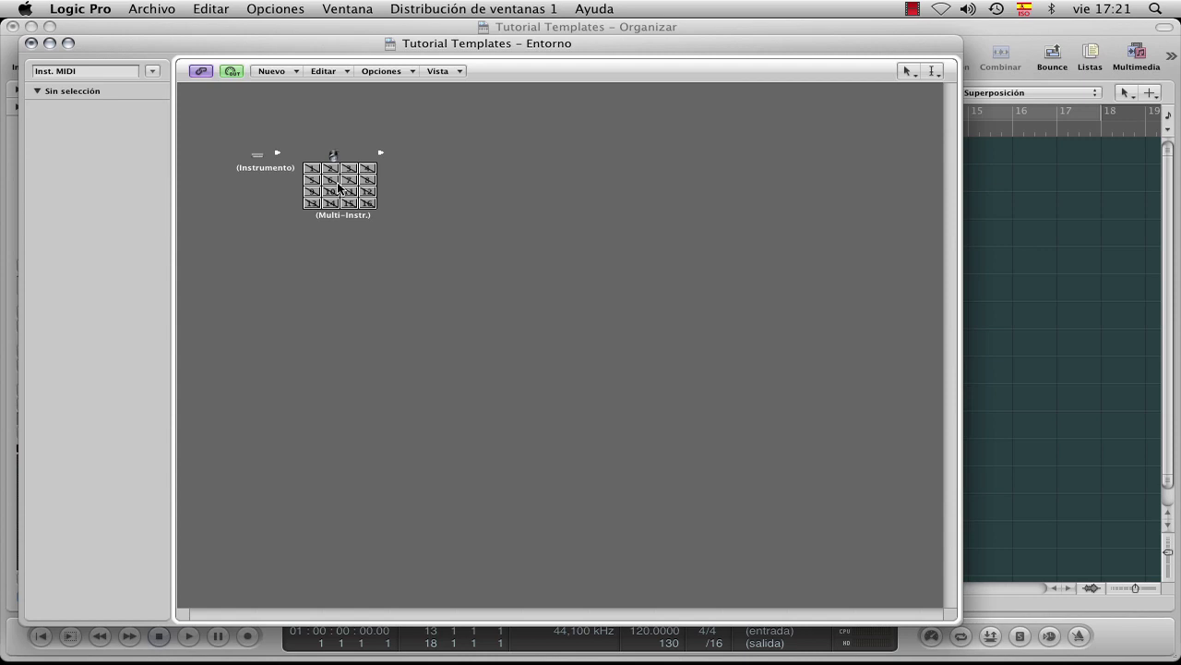
click(266, 156)
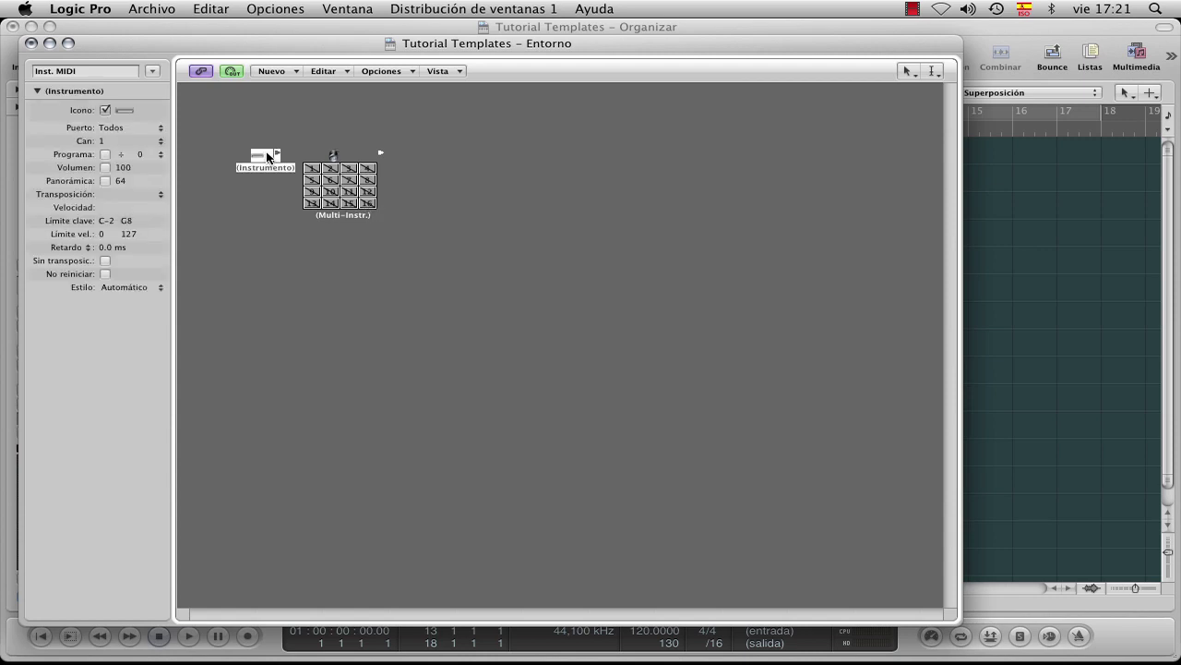
key(Delete)
drag(346, 221, 269, 194)
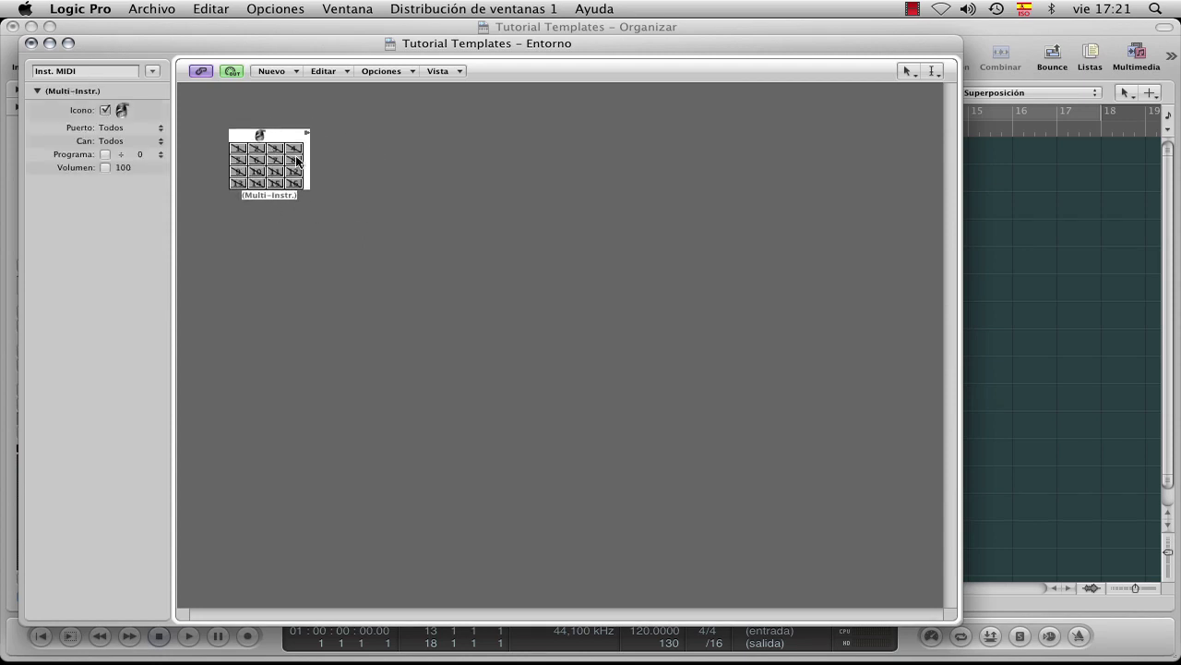
click(328, 111)
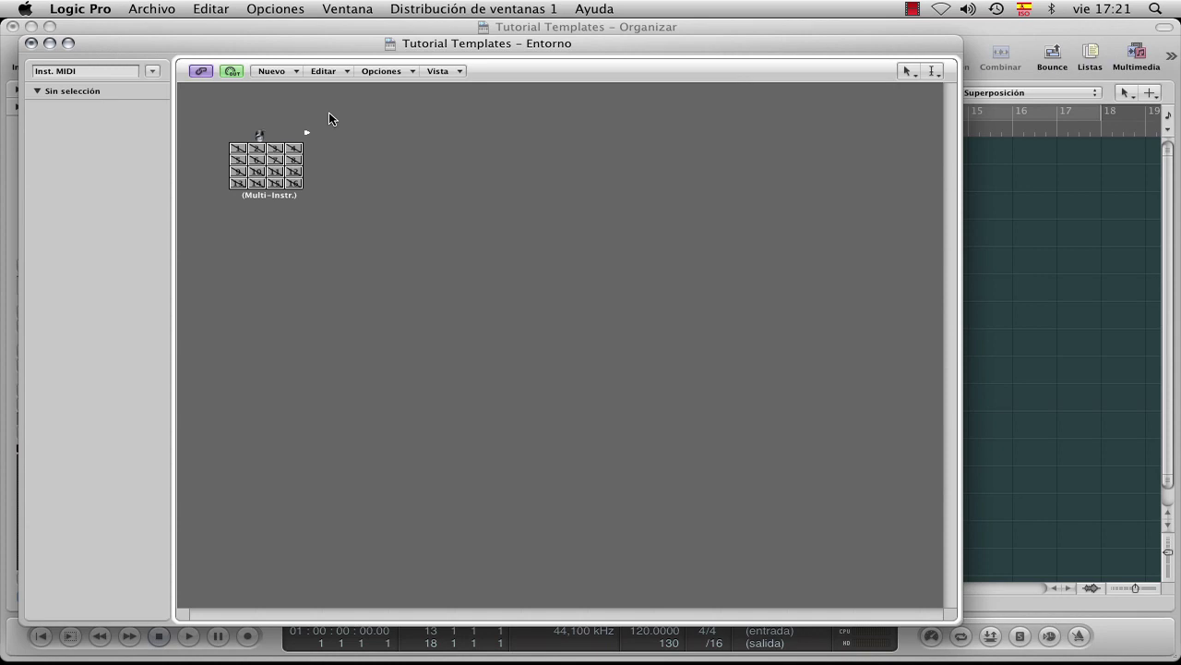
Activate MIDI channels 1 through 8 of the multi-instrument.
double_click(238, 151)
double_click(257, 149)
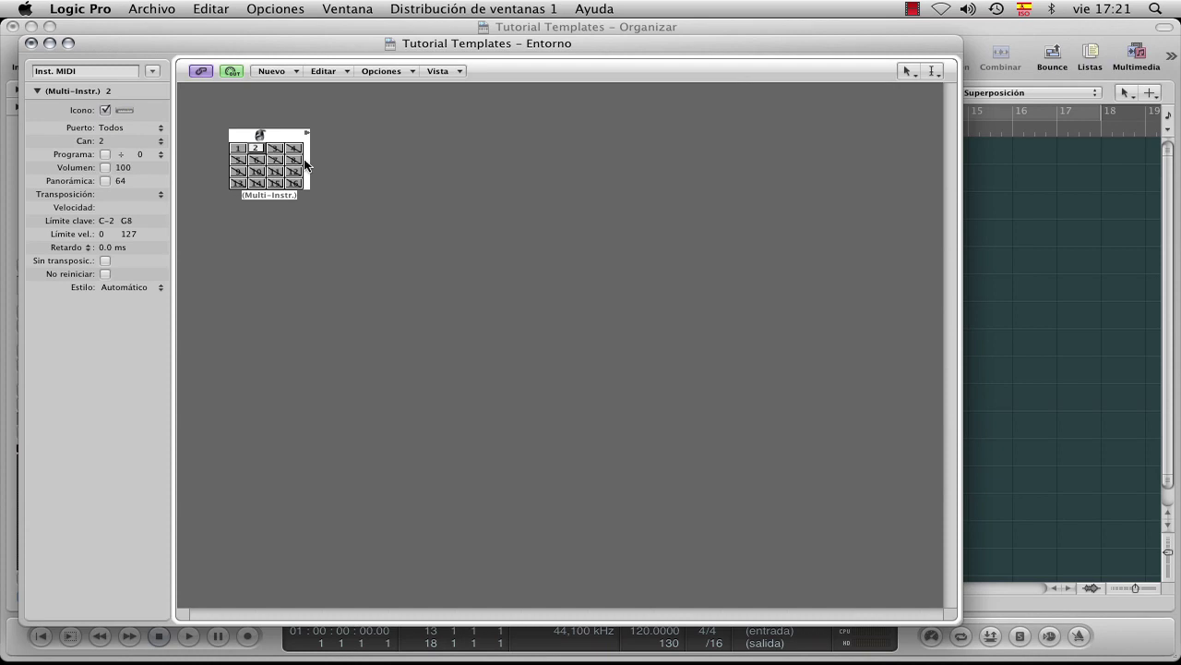
double_click(275, 149)
double_click(295, 150)
double_click(238, 160)
double_click(257, 160)
double_click(276, 160)
double_click(292, 160)
click(346, 137)
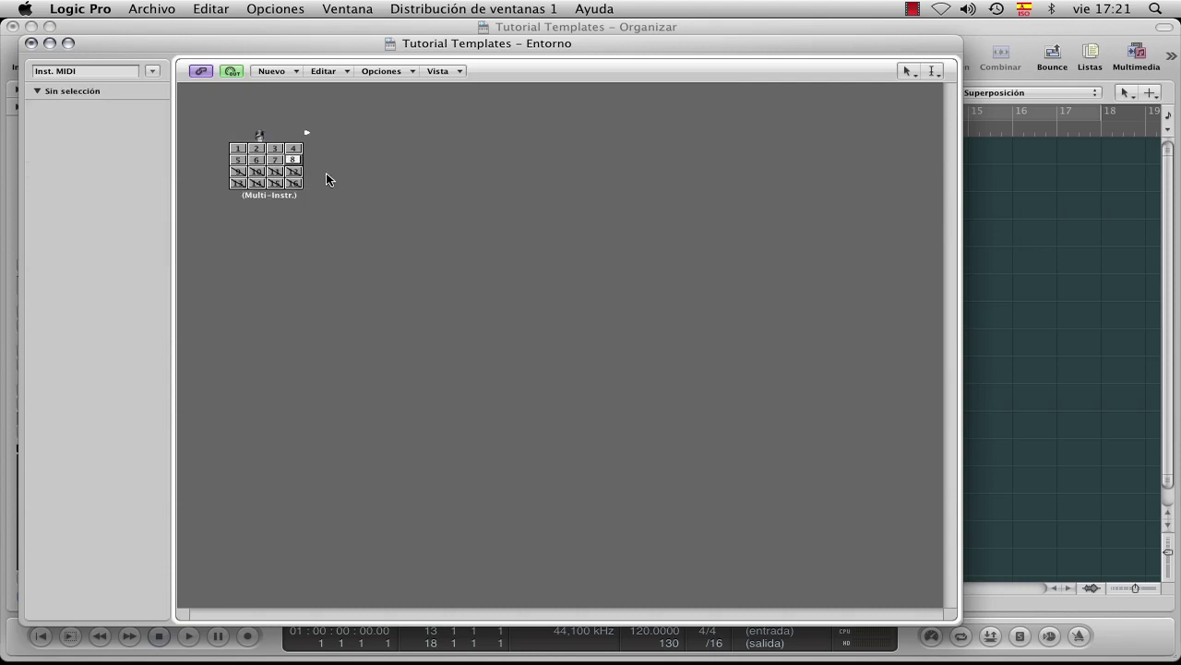
Open the multi-instrument's program names window and set the device name to Yamaha.
click(263, 196)
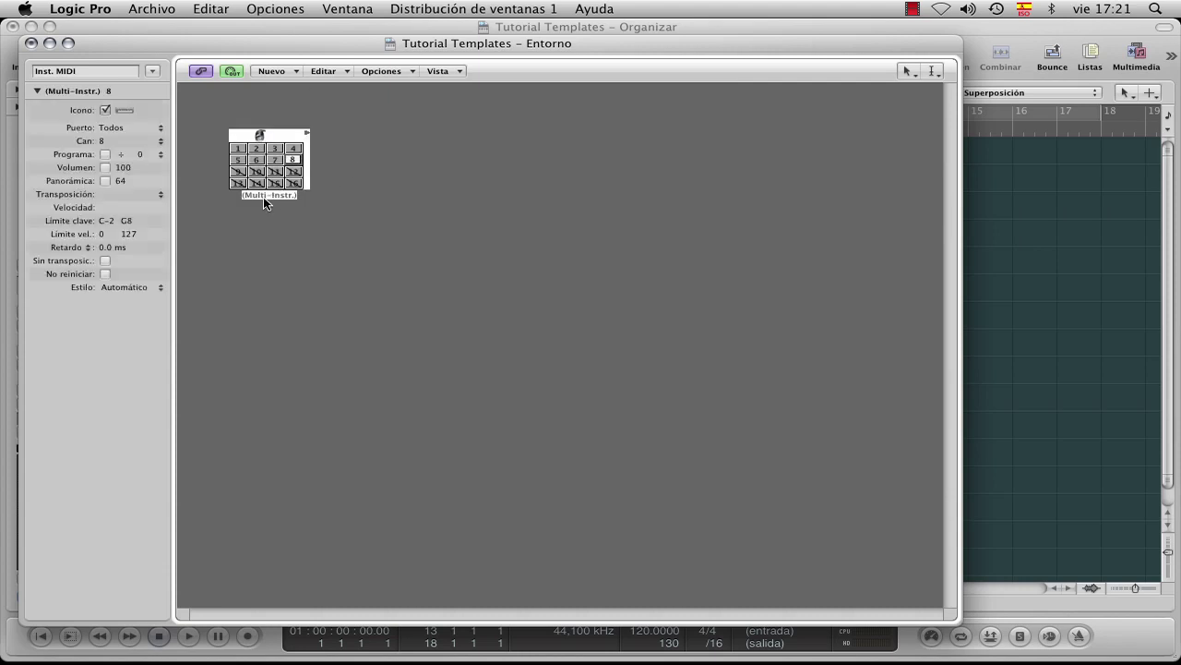
double_click(262, 134)
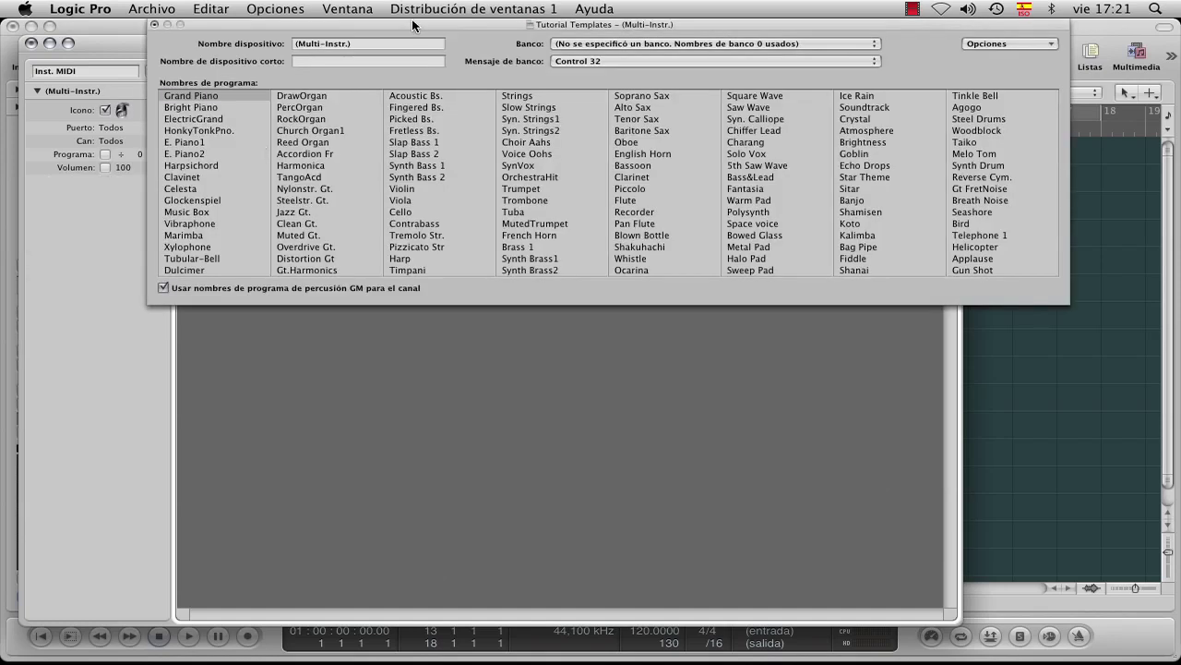
drag(408, 28, 507, 58)
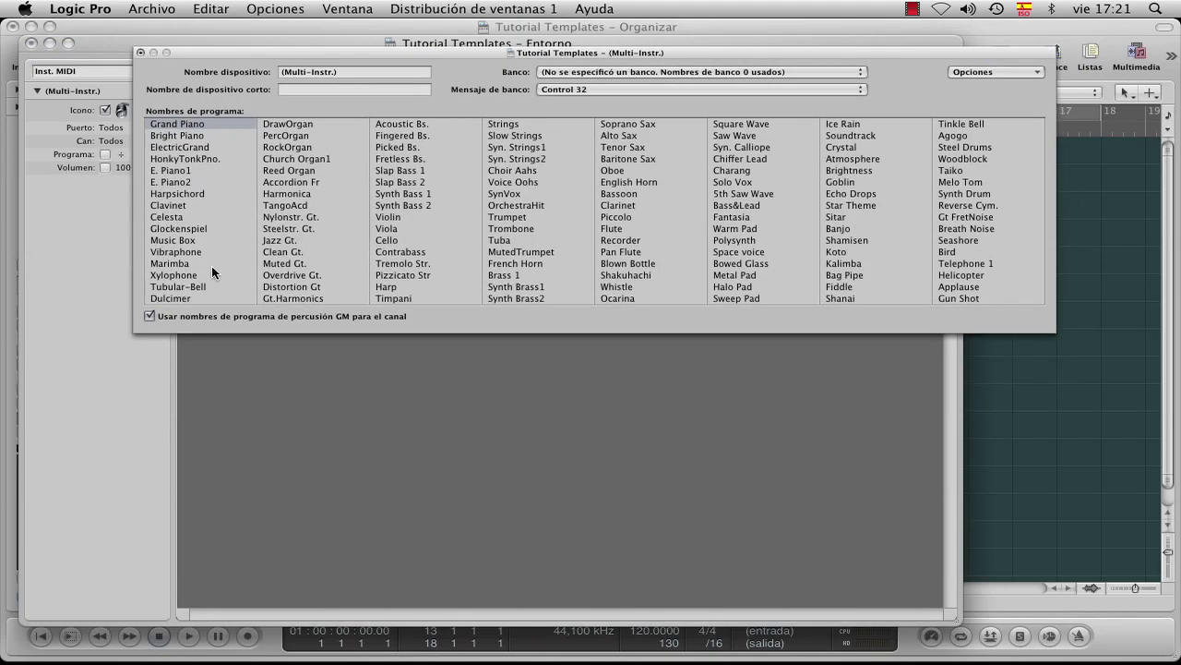
click(352, 72)
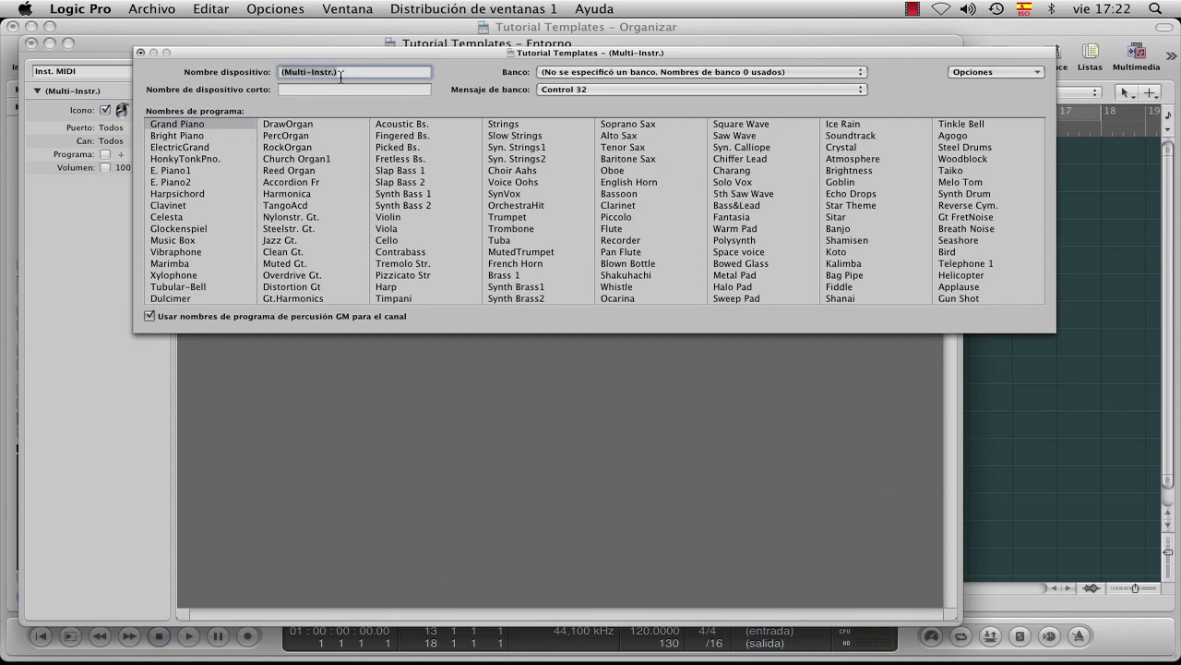
key(Caps_Lock)
key(Caps_Lock)
text(Yamaha)
key(Return)
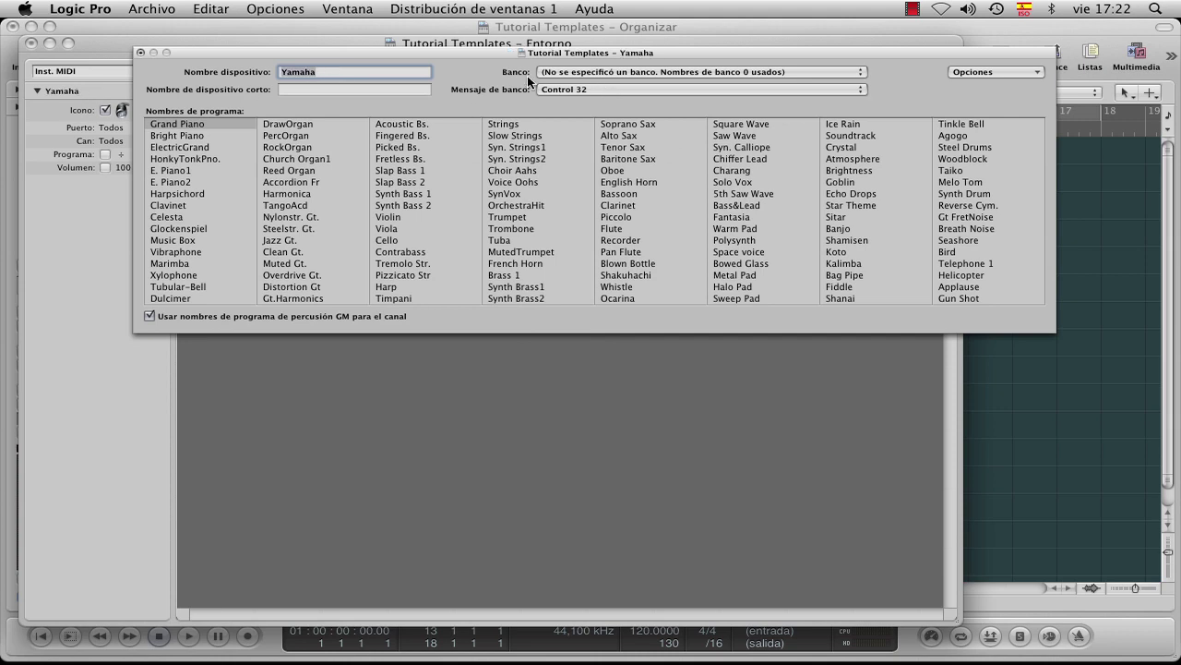
Review the available banks and bank message formats for the Yamaha device and close its program names window.
click(561, 80)
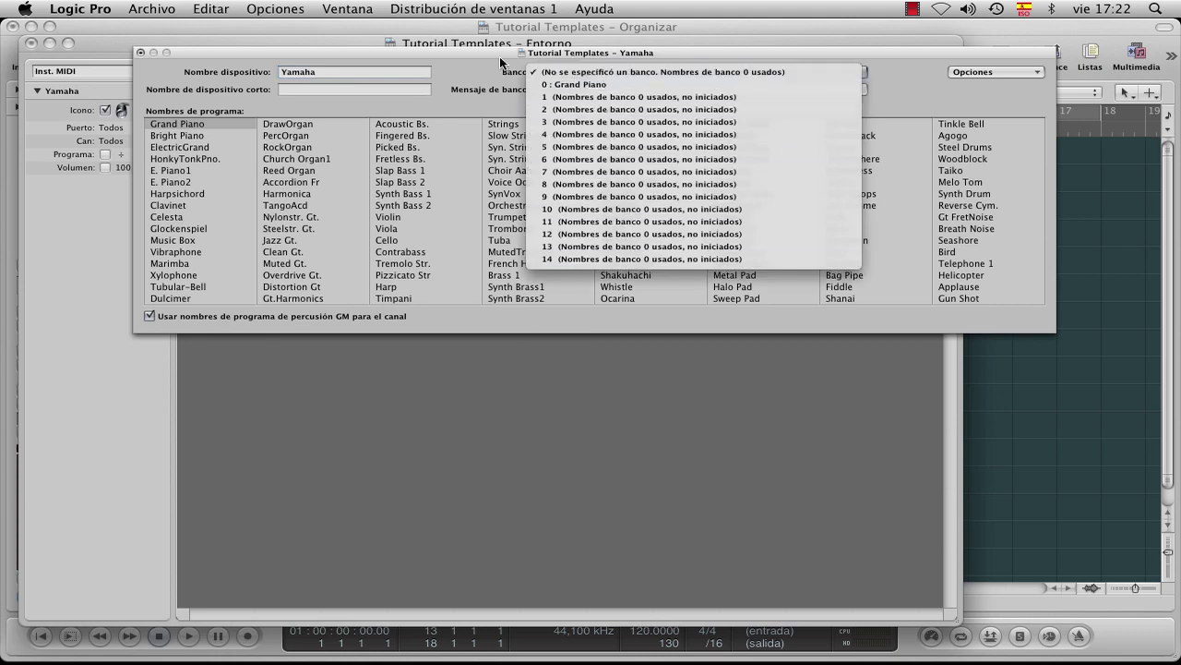
click(452, 53)
click(567, 88)
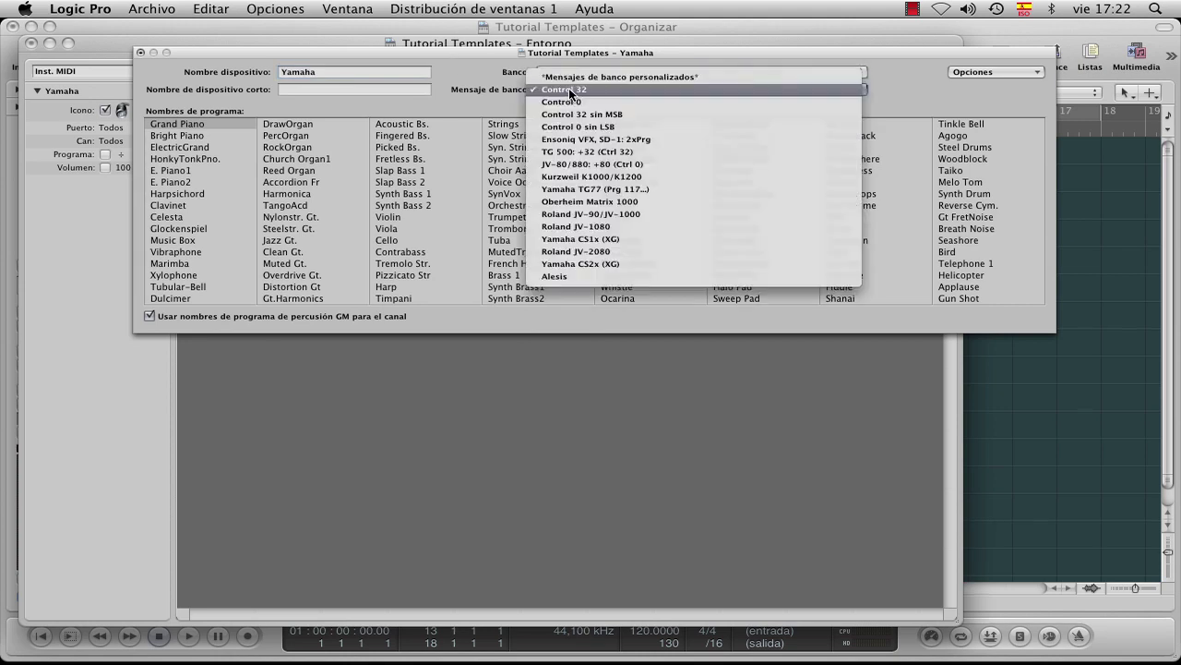
click(498, 103)
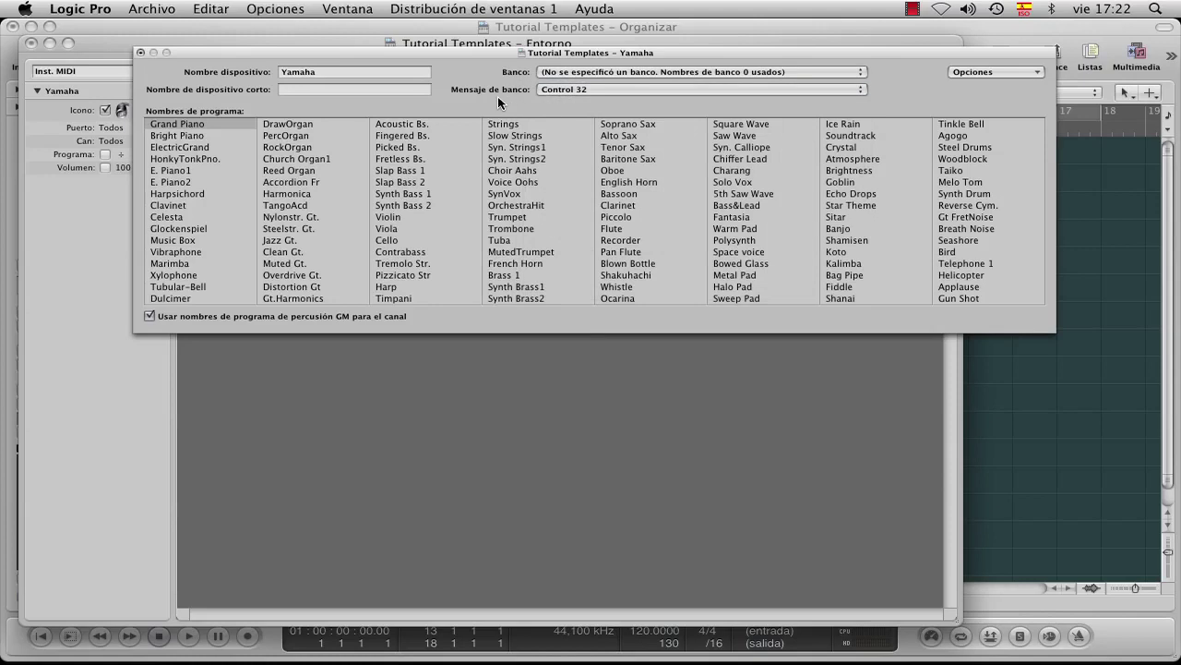
click(560, 87)
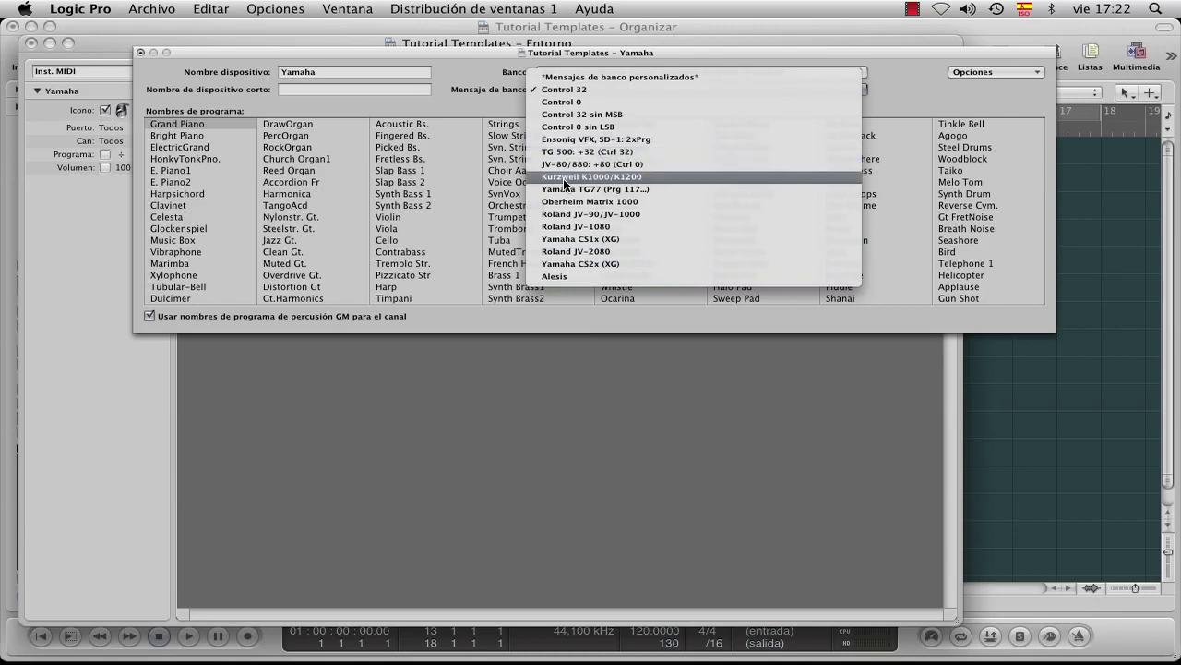
click(474, 78)
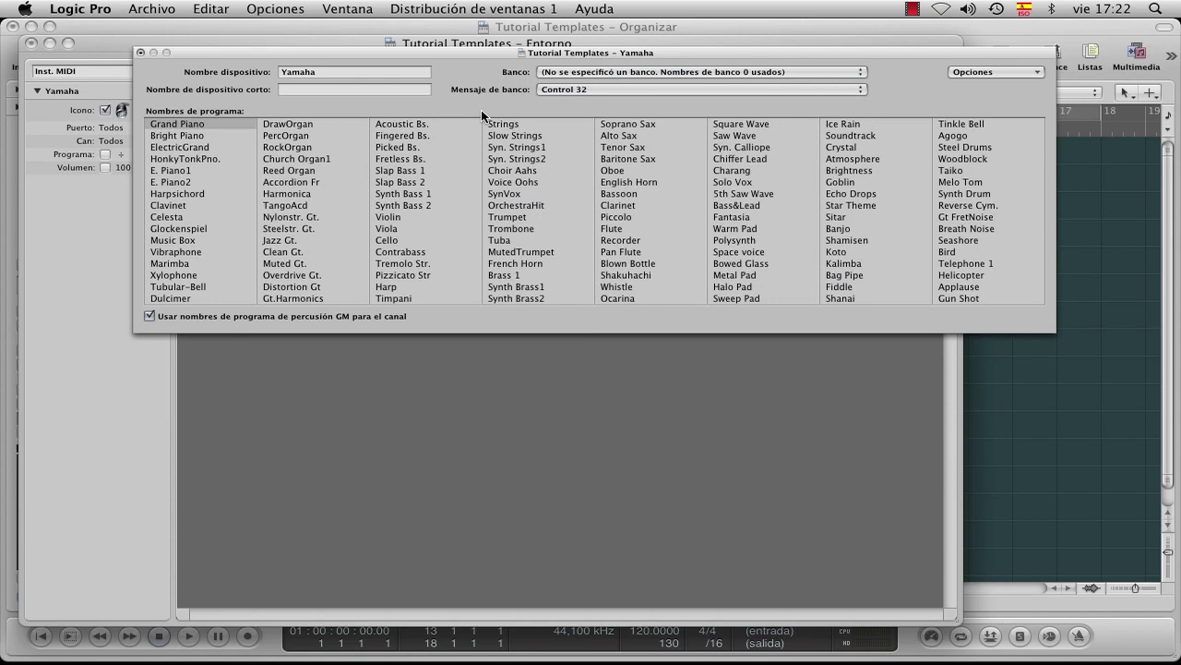
click(141, 52)
click(284, 222)
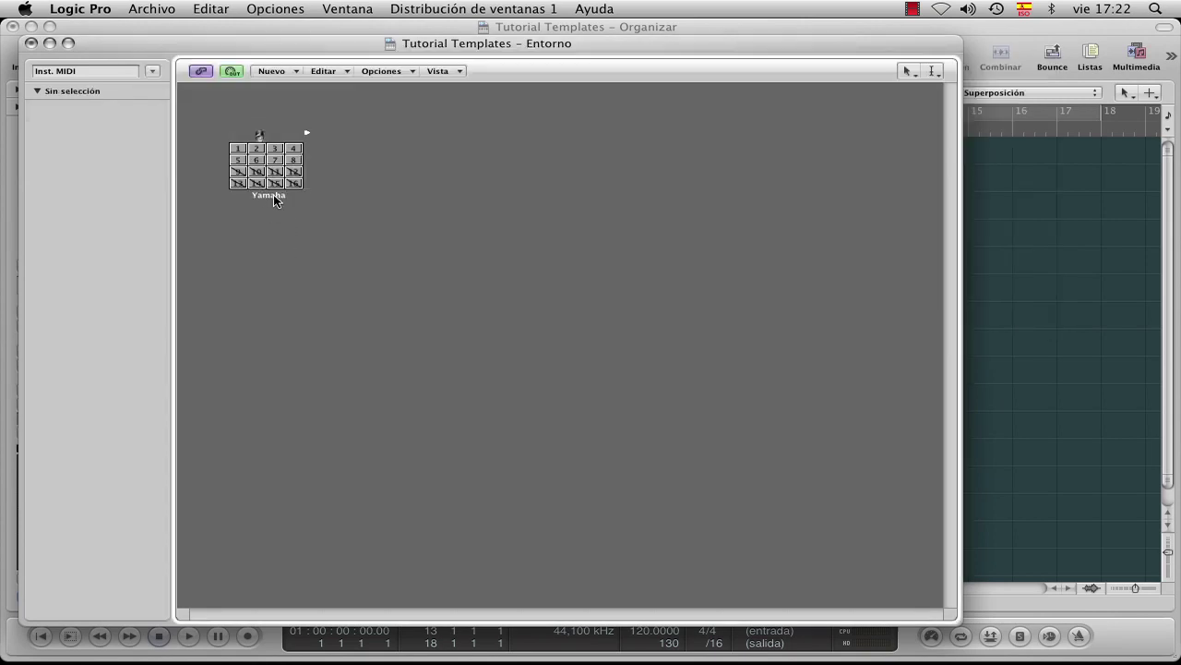
Try Fireface (B30) Port 1 as the Yamaha multi-instrument's port and return the port to Todos.
click(263, 196)
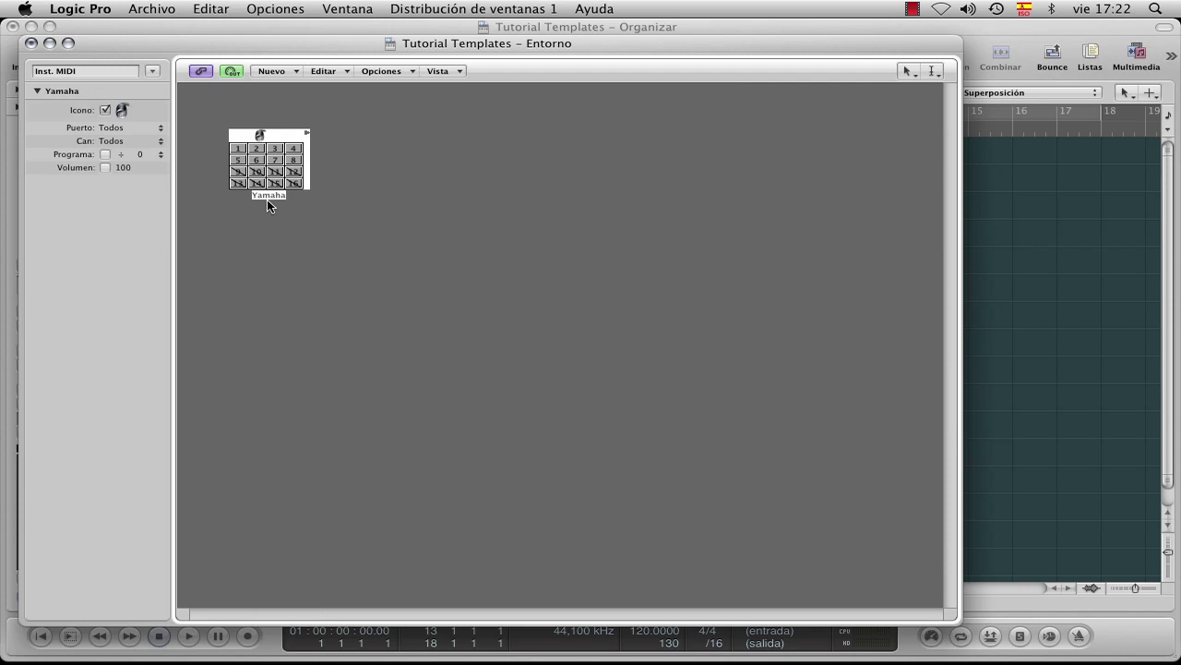
click(157, 130)
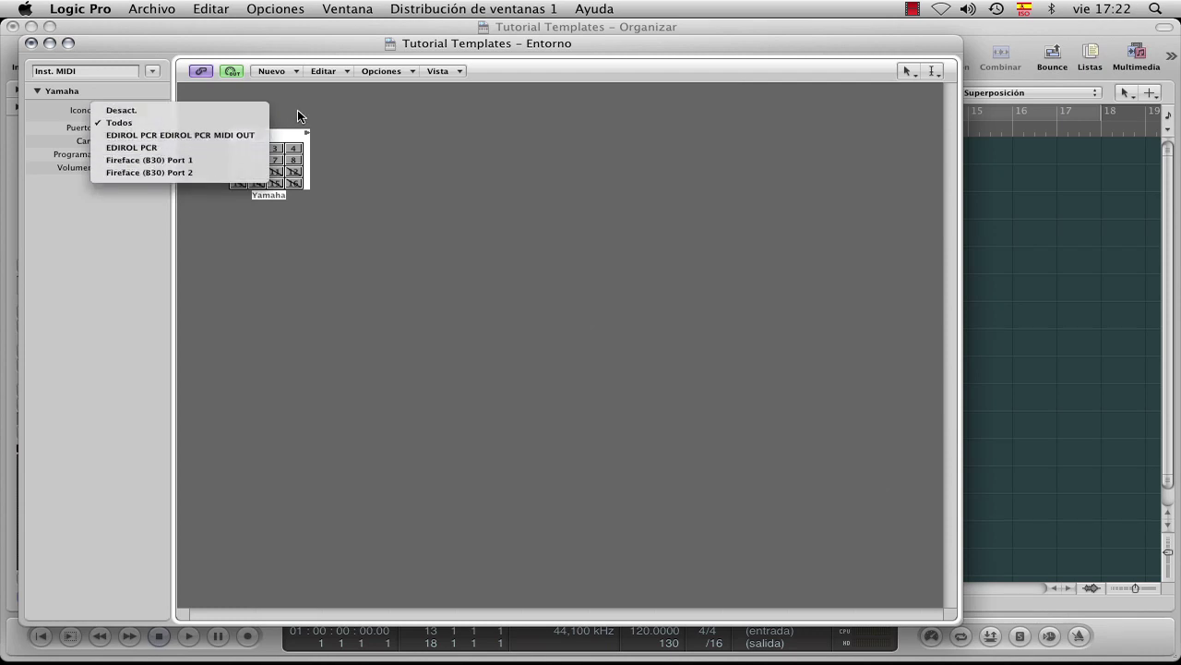
click(187, 161)
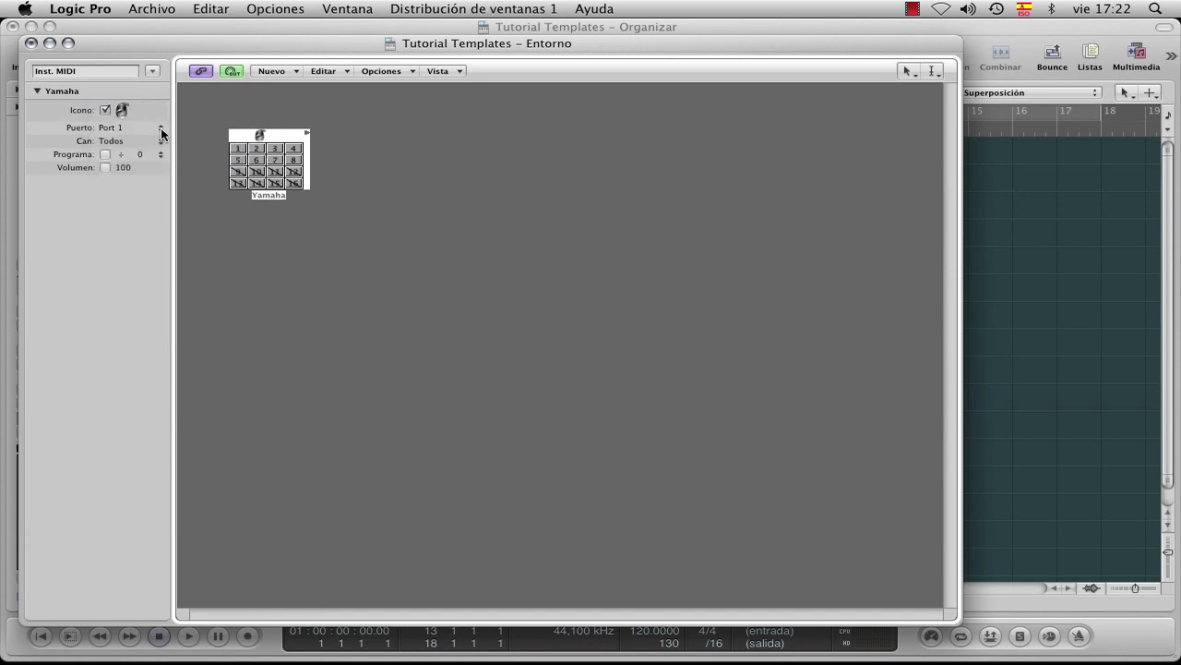
click(161, 133)
click(125, 87)
Review the MIDI channel choices for the Yamaha multi-instrument, leaving the selection as is, and deselect the object.
click(157, 140)
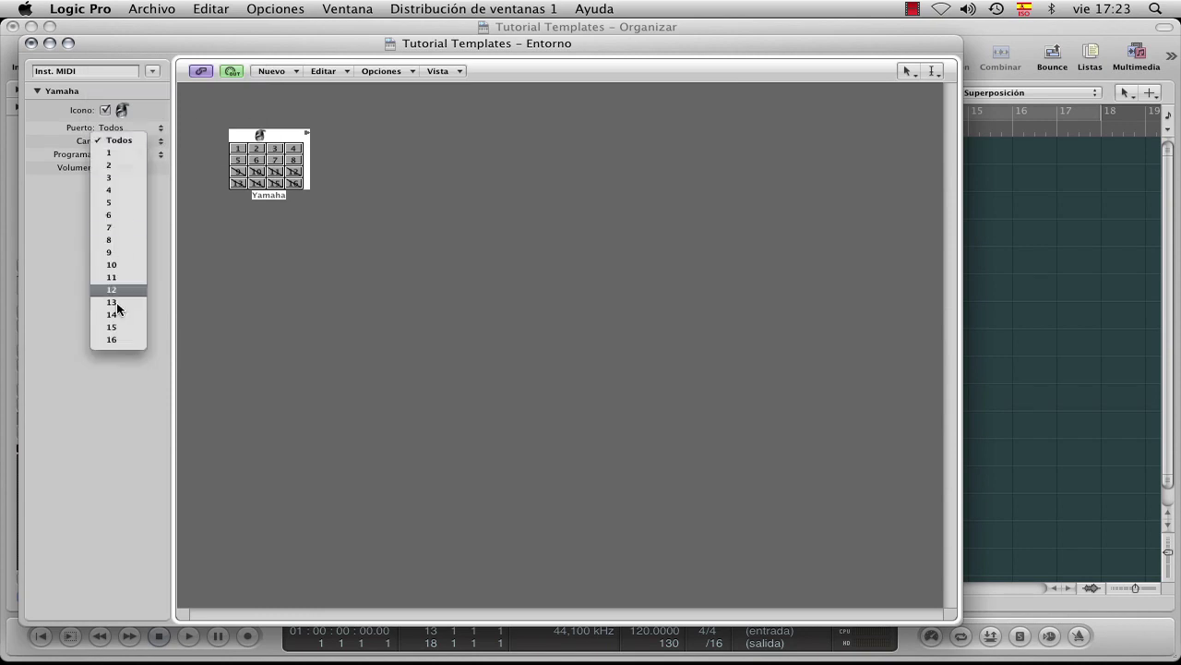
click(255, 100)
click(355, 147)
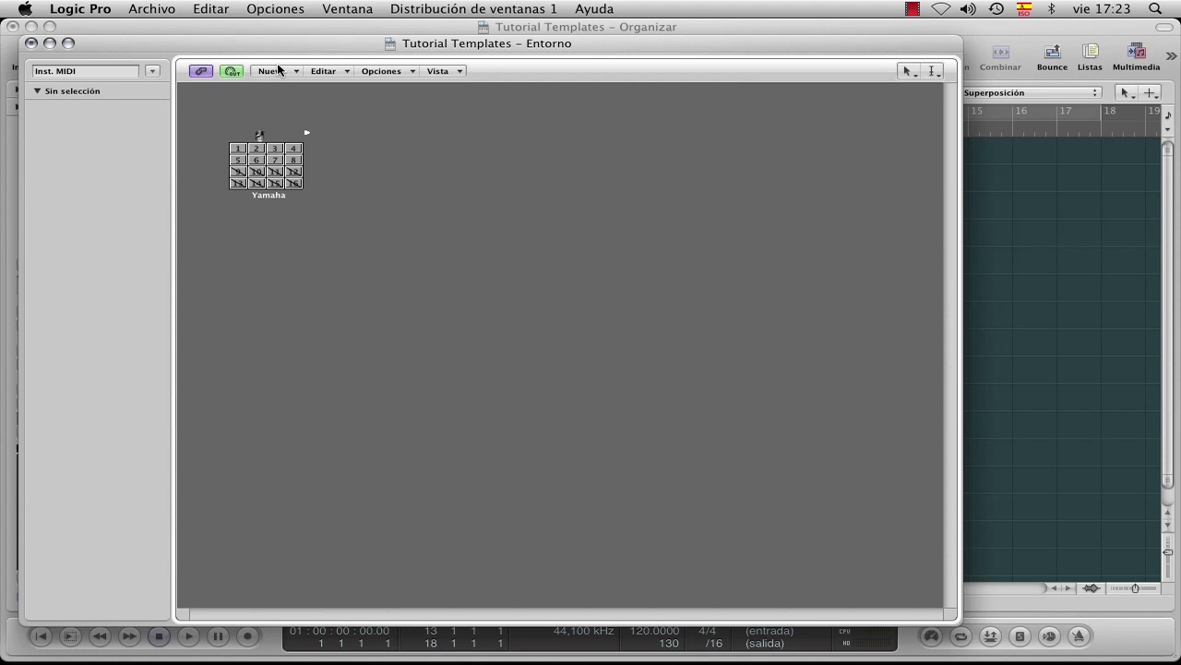
Add two more multi-instrument objects to the Inst. MIDI layer.
click(291, 71)
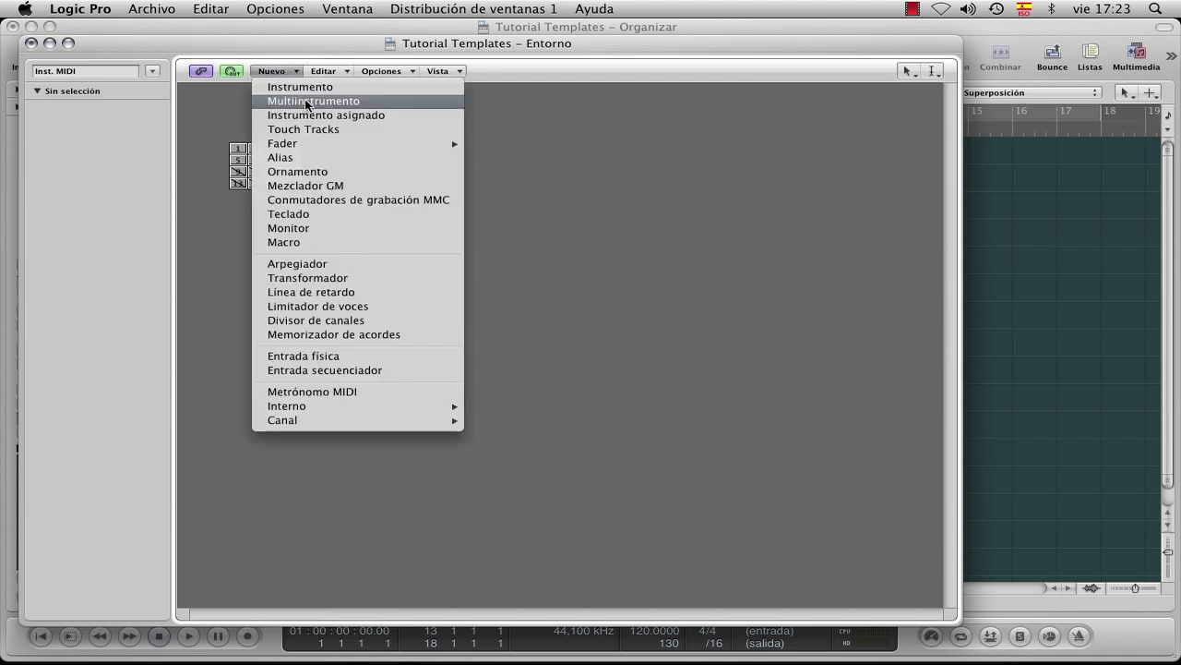
click(308, 105)
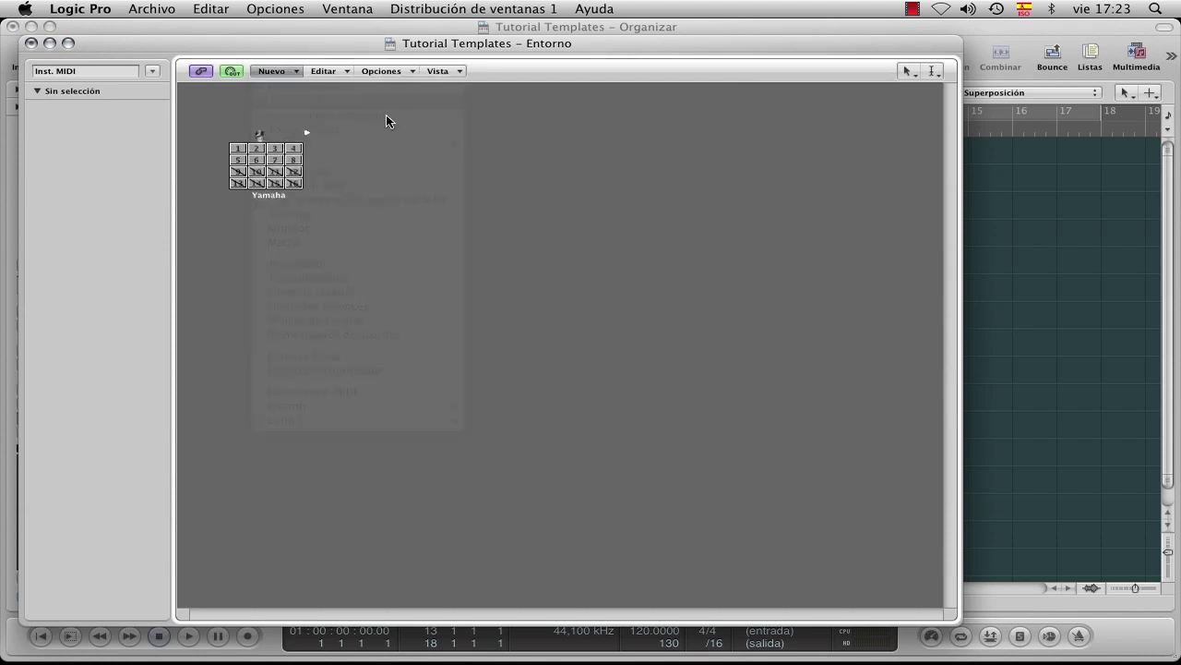
click(275, 71)
click(304, 100)
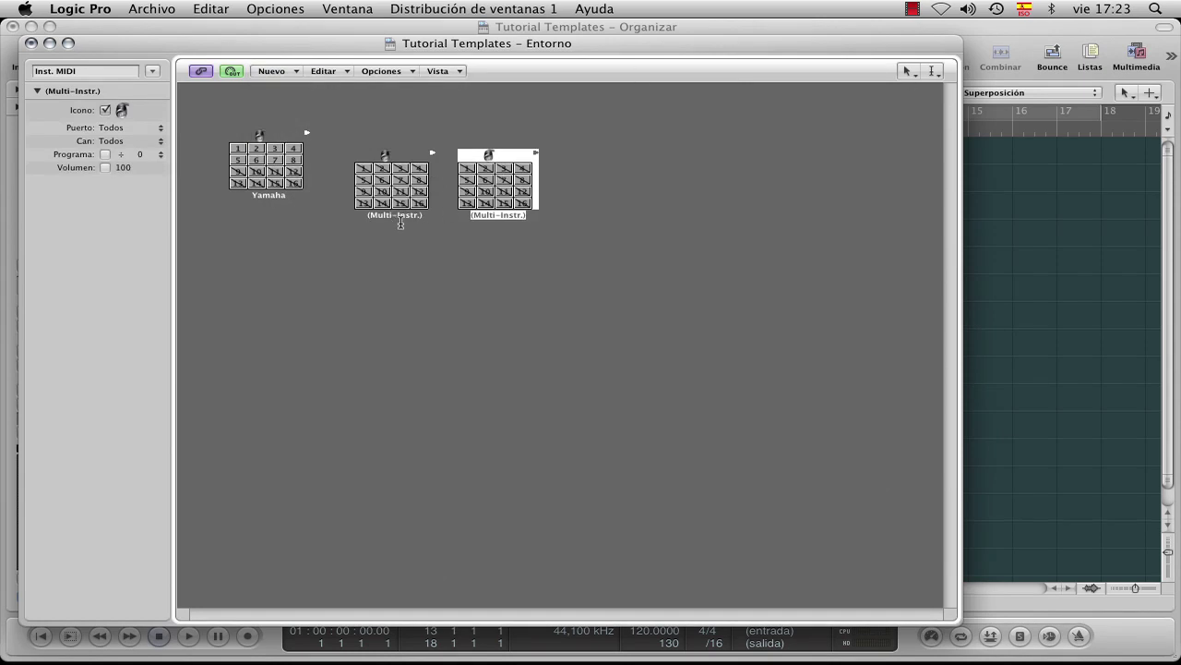
Use the Text tool to rename the middle multi-instrument object, beside the Yamaha, as Korg.
click(932, 72)
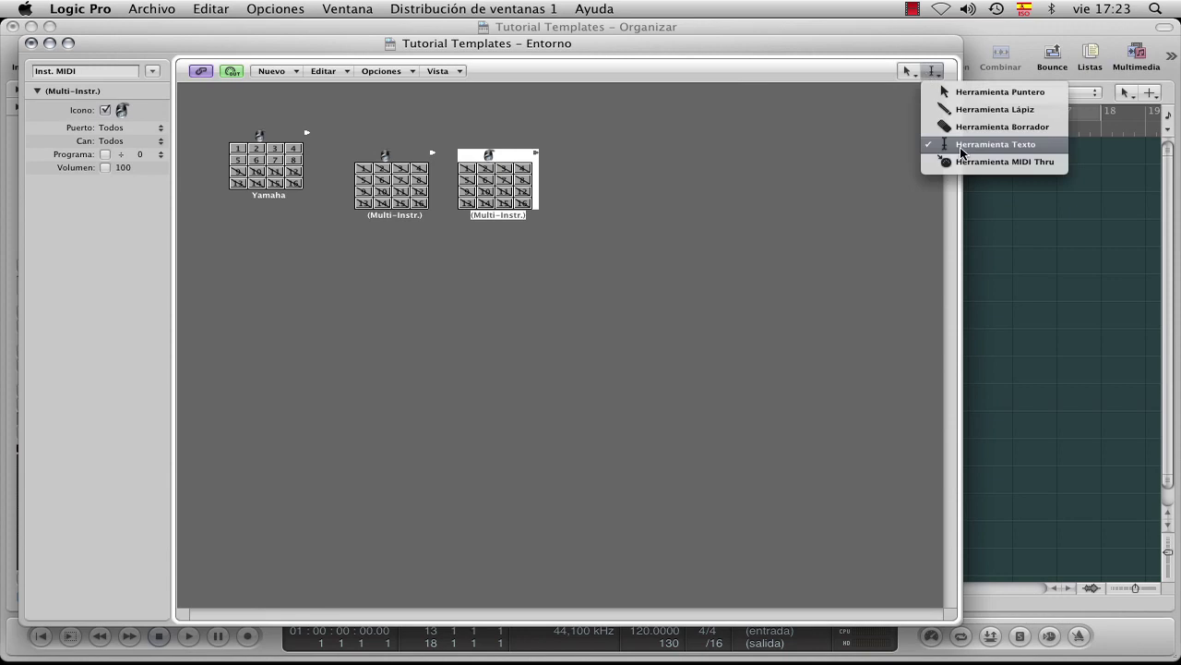
click(734, 138)
click(409, 222)
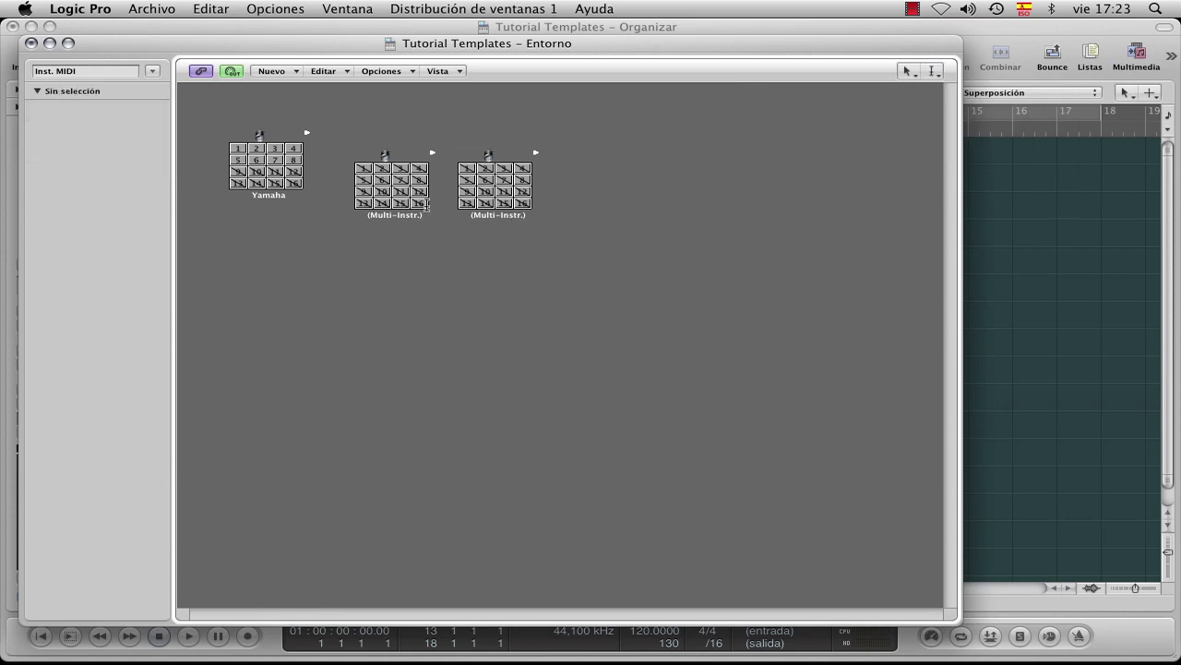
click(420, 206)
key(Caps_Lock)
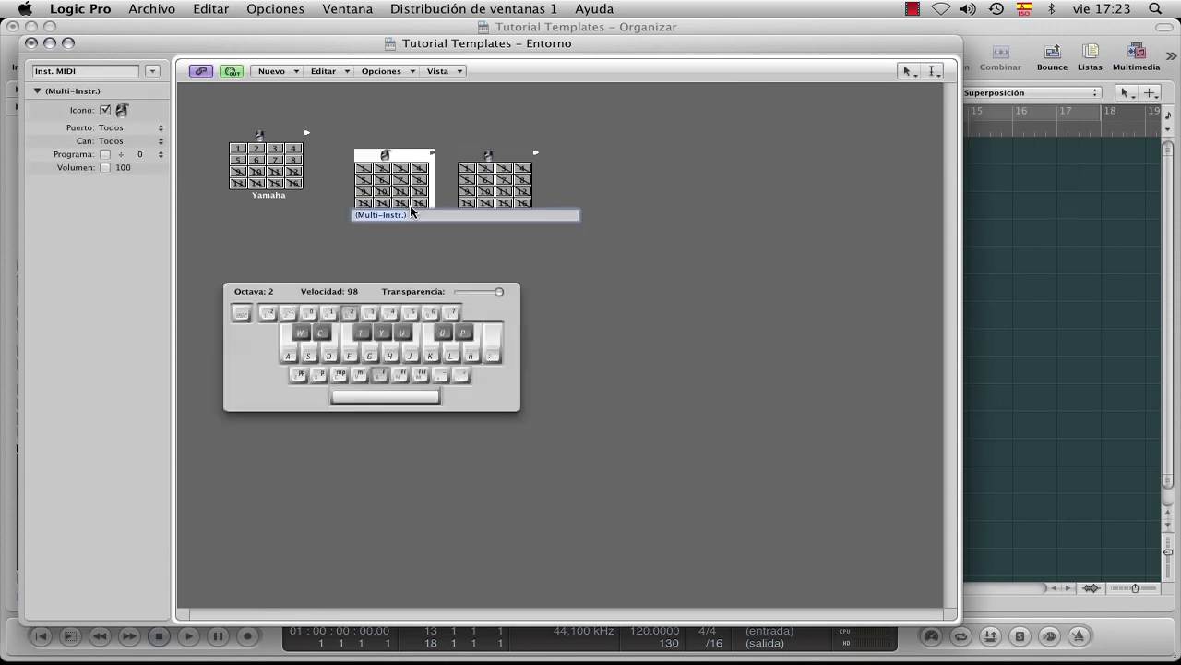
text(K)
key(Caps_Lock)
text(p)
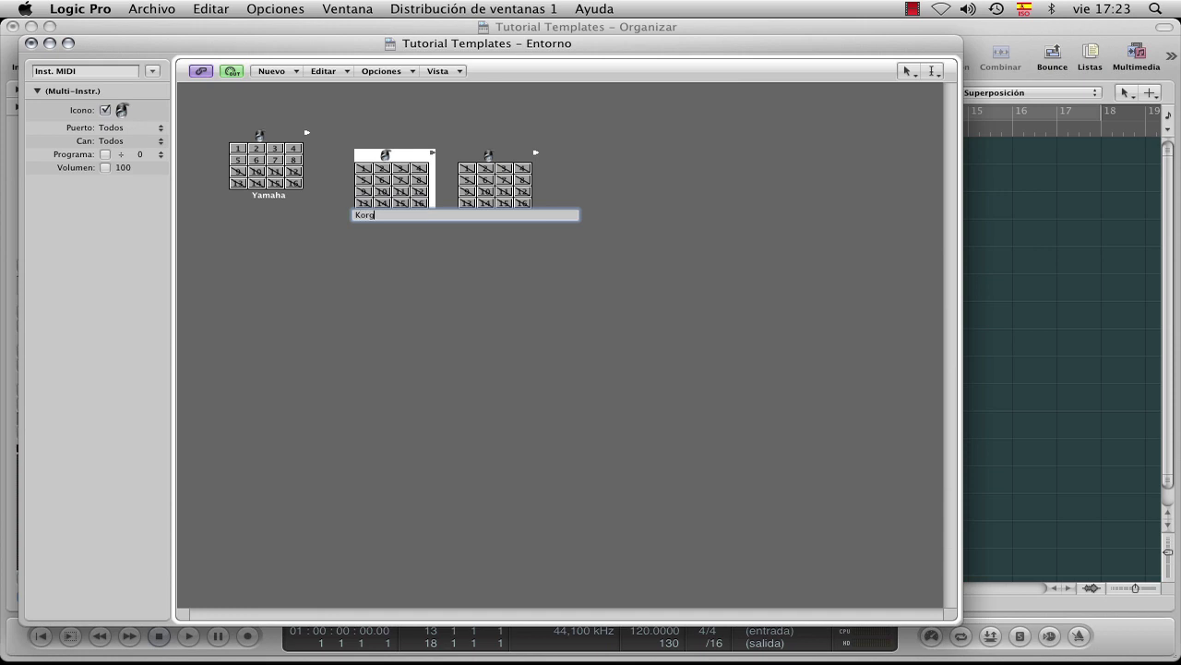
key(Return)
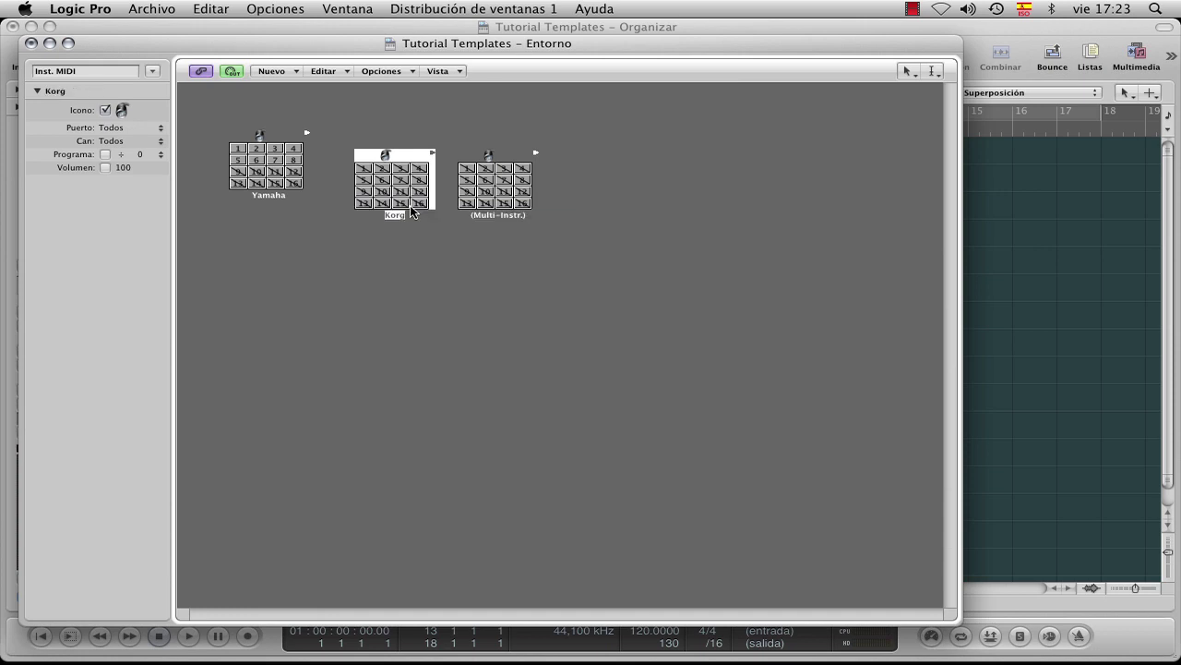
Rename the remaining unnamed multi-instrument object as Virus and deselect it.
click(495, 218)
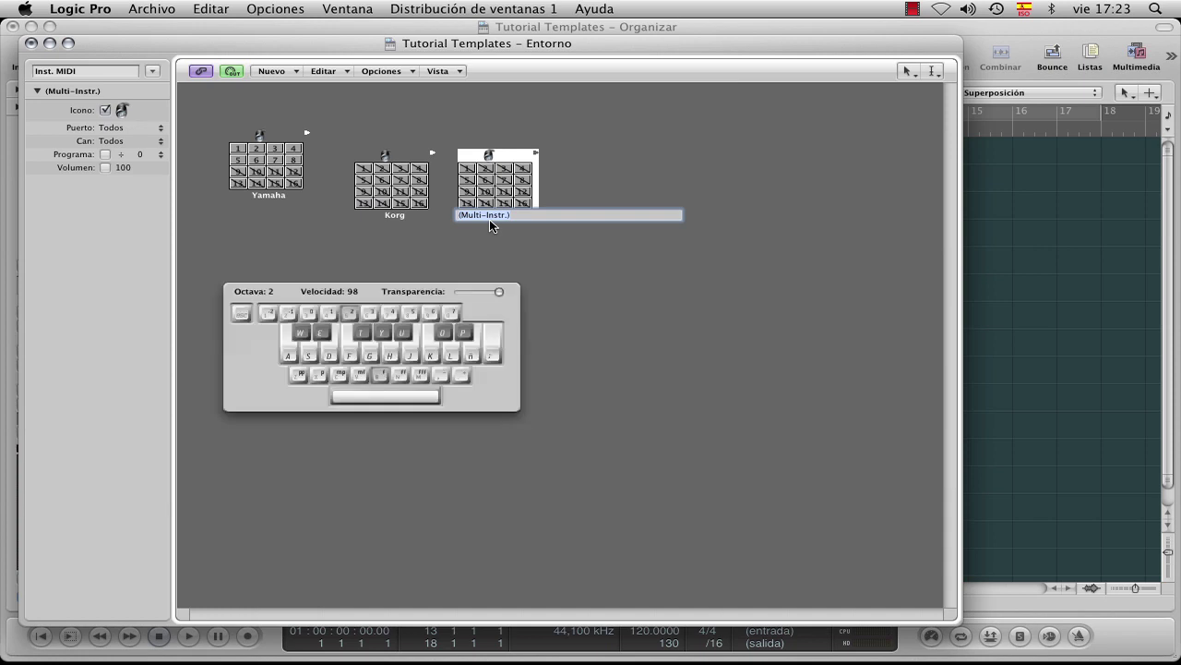
text(Virus)
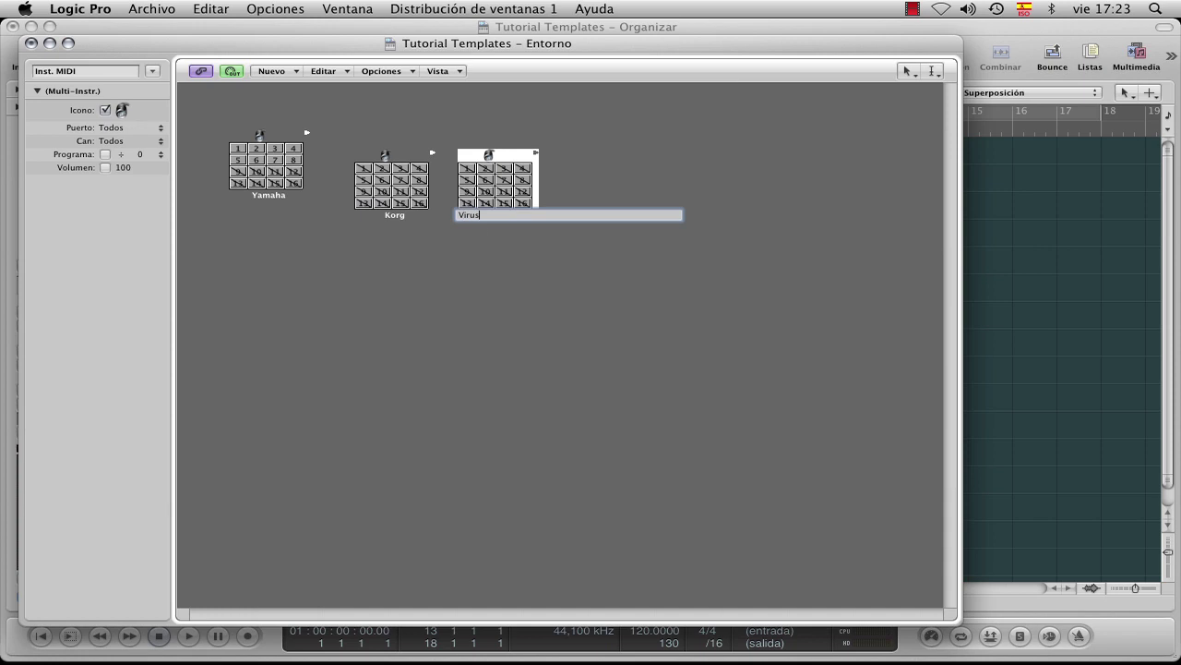
click(484, 234)
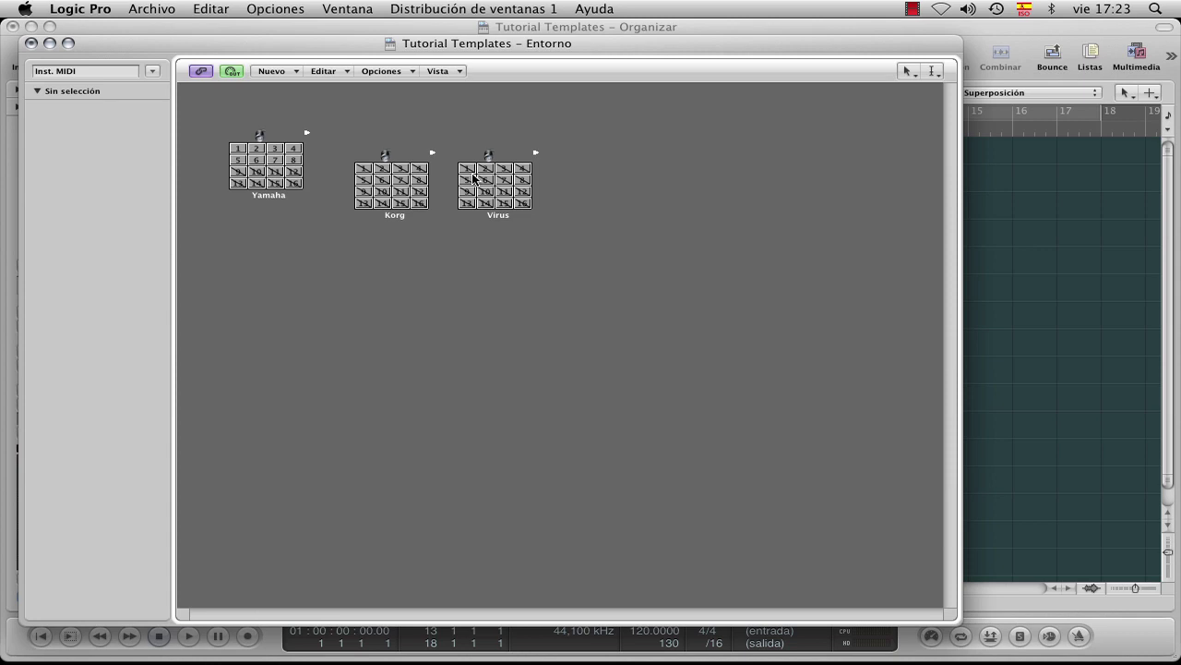
Activate channels 1 to 4 on both the Korg and Virus multi-instrument objects.
click(391, 170)
click(382, 168)
click(401, 168)
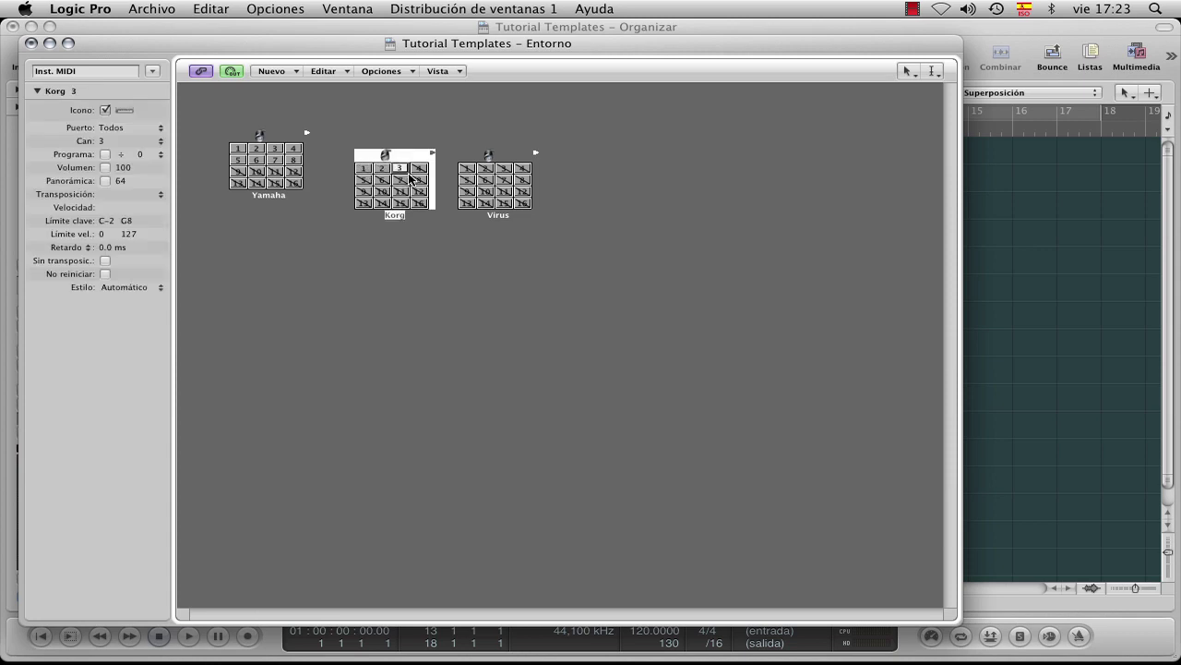
click(419, 168)
click(469, 171)
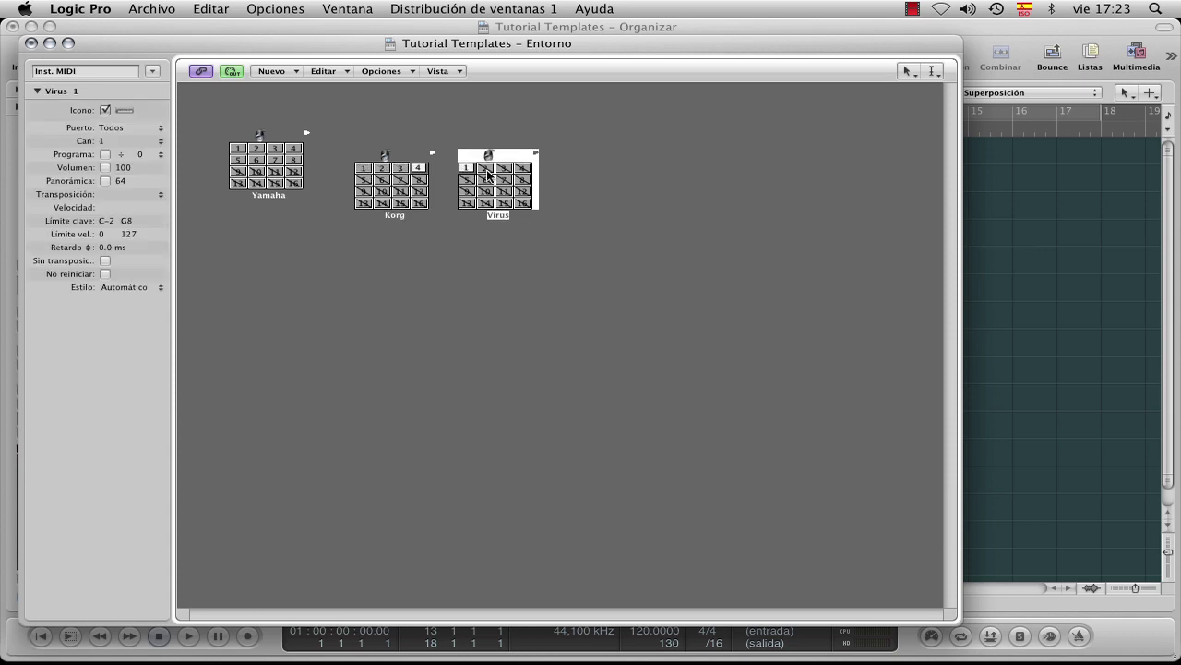
click(486, 168)
click(504, 168)
click(526, 170)
Review the port and icon choices for Virus channel 4, leaving both as they are, and deselect the object.
click(159, 129)
click(392, 103)
click(125, 110)
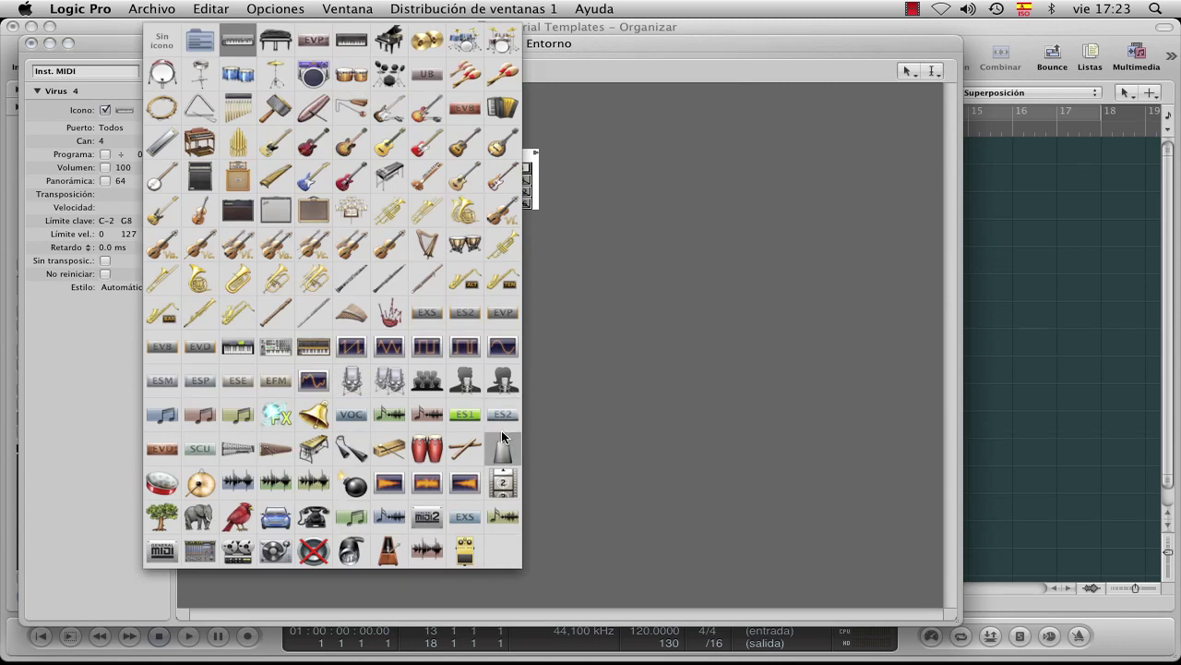
click(630, 324)
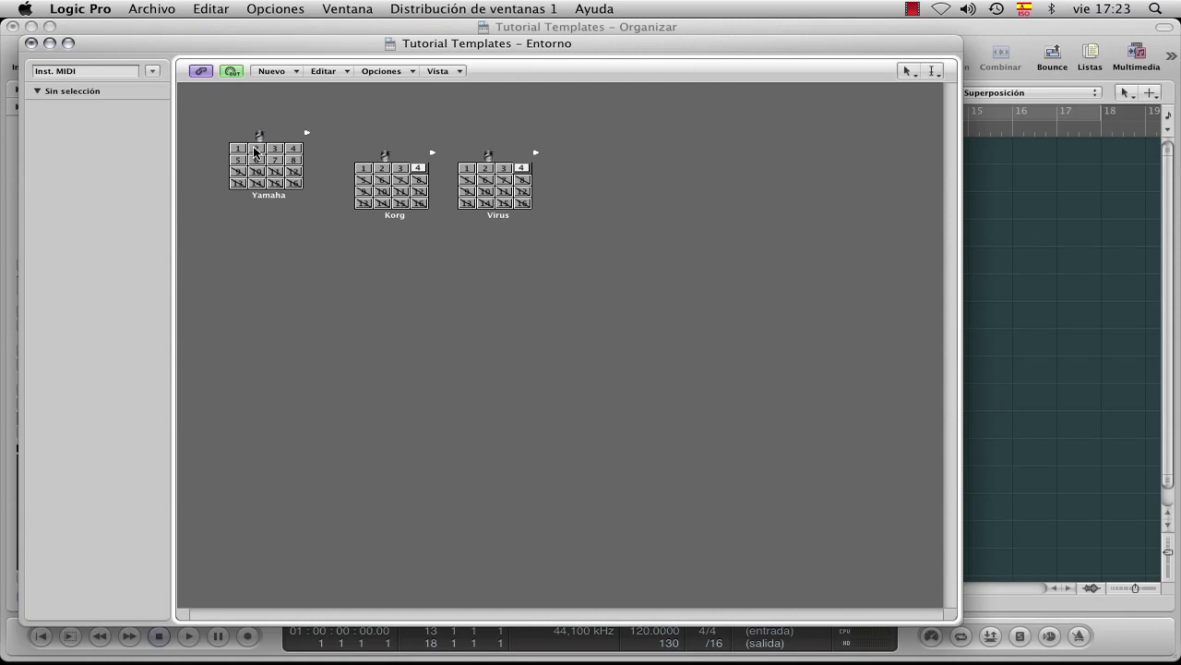
Close the Environment window and delete the tracks from Inst 8 upward, keeping only Audio 1 in the arrangement.
drag(93, 49, 201, 68)
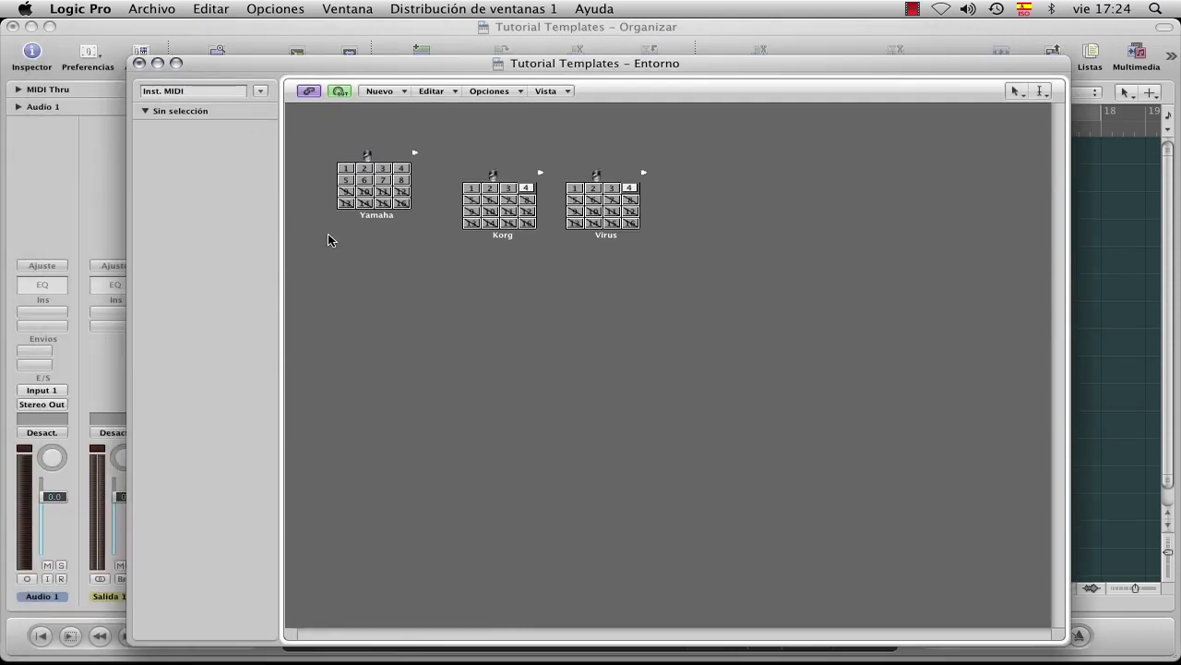
click(138, 63)
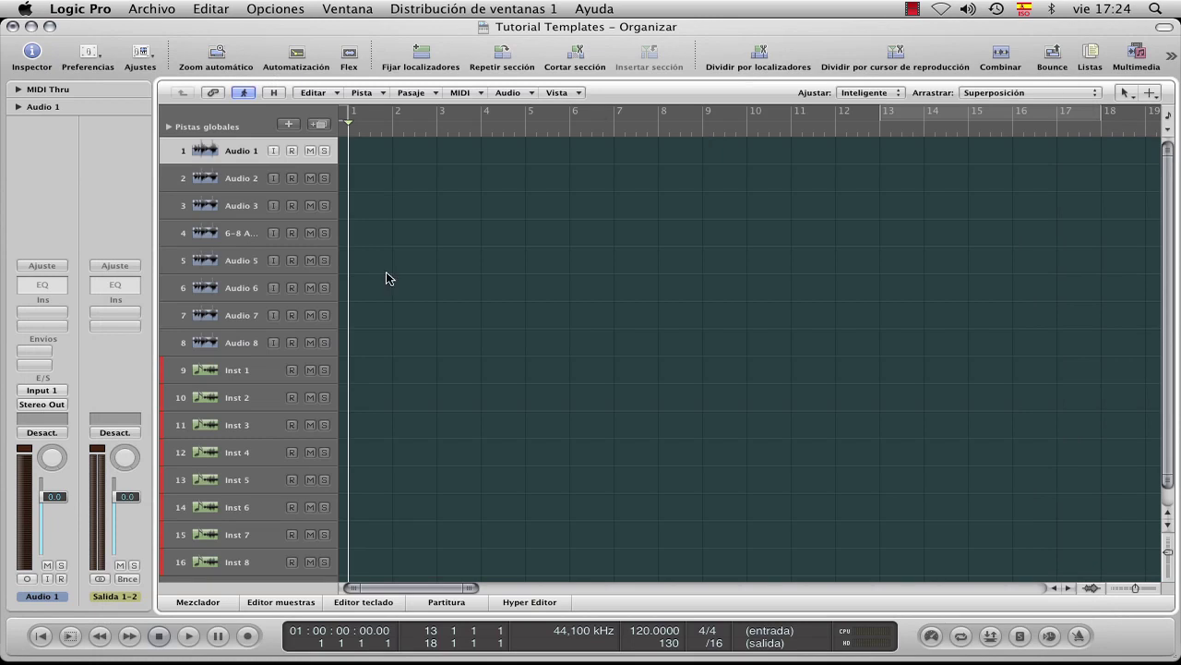
click(239, 564)
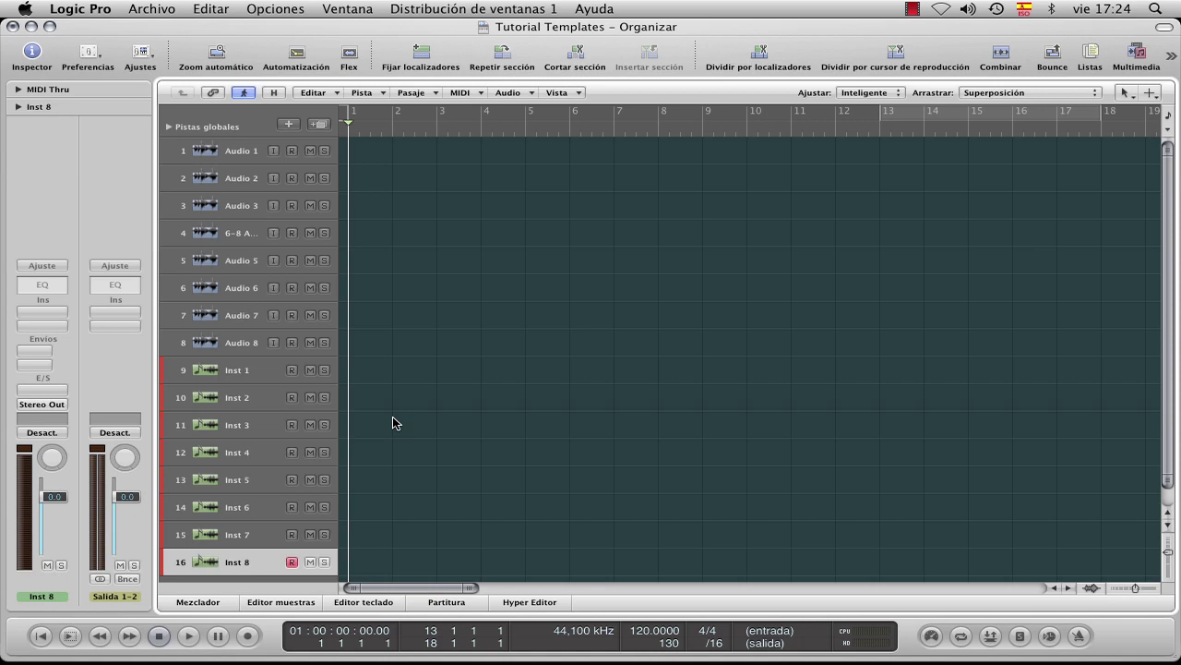
key(super+BackSpace)
key(super+BackSpace)
key(super+BackSpace)
key(super+BackSpace)
key(super+BackSpace)
key(super+BackSpace)
key(super+BackSpace)
key(super+BackSpace)
key(super+BackSpace)
key(super+BackSpace)
key(super+BackSpace)
key(super+BackSpace)
key(super+BackSpace)
key(super+BackSpace)
key(super+BackSpace)
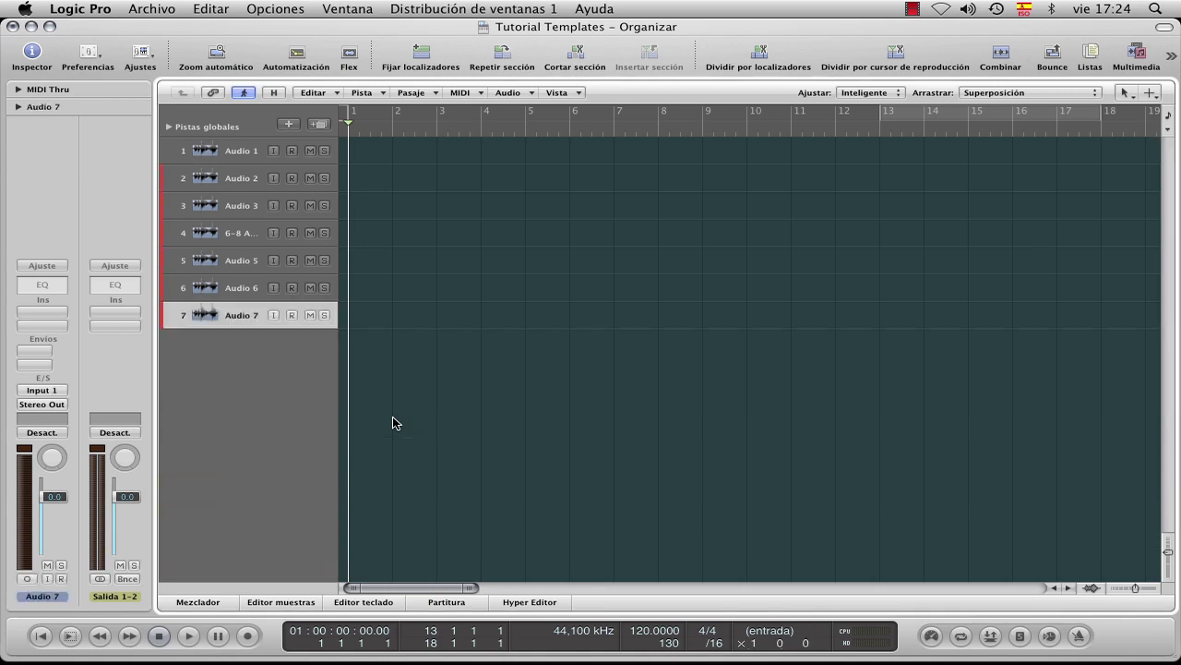
Create one new external MIDI track with the Library opened.
click(297, 125)
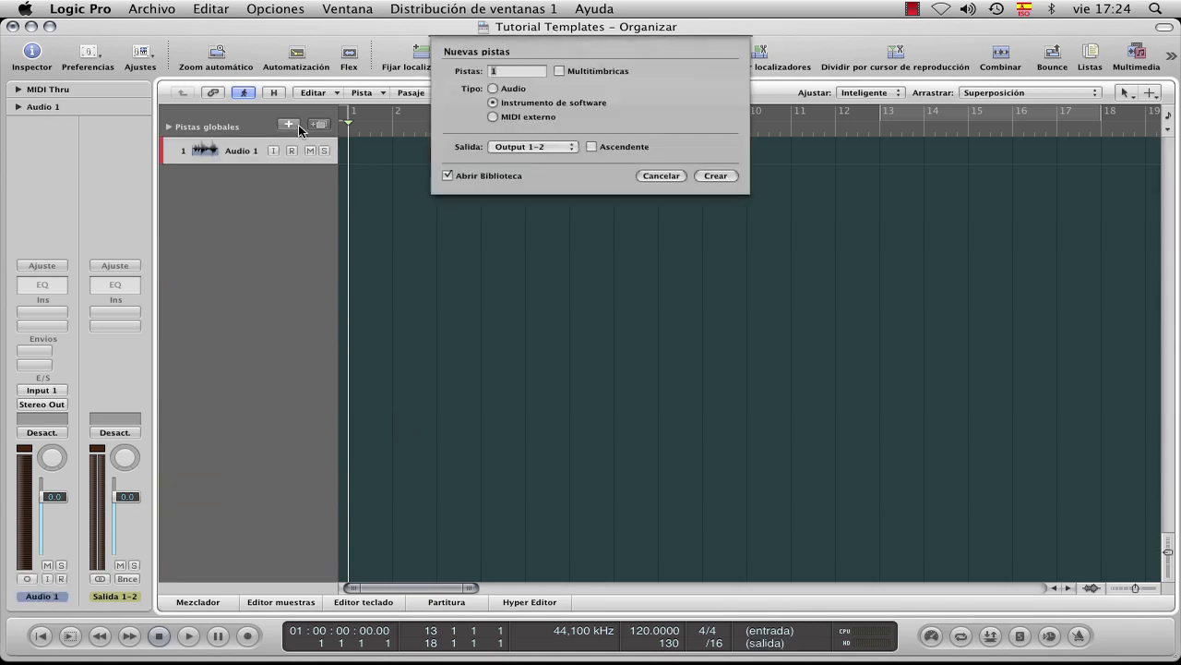
click(495, 118)
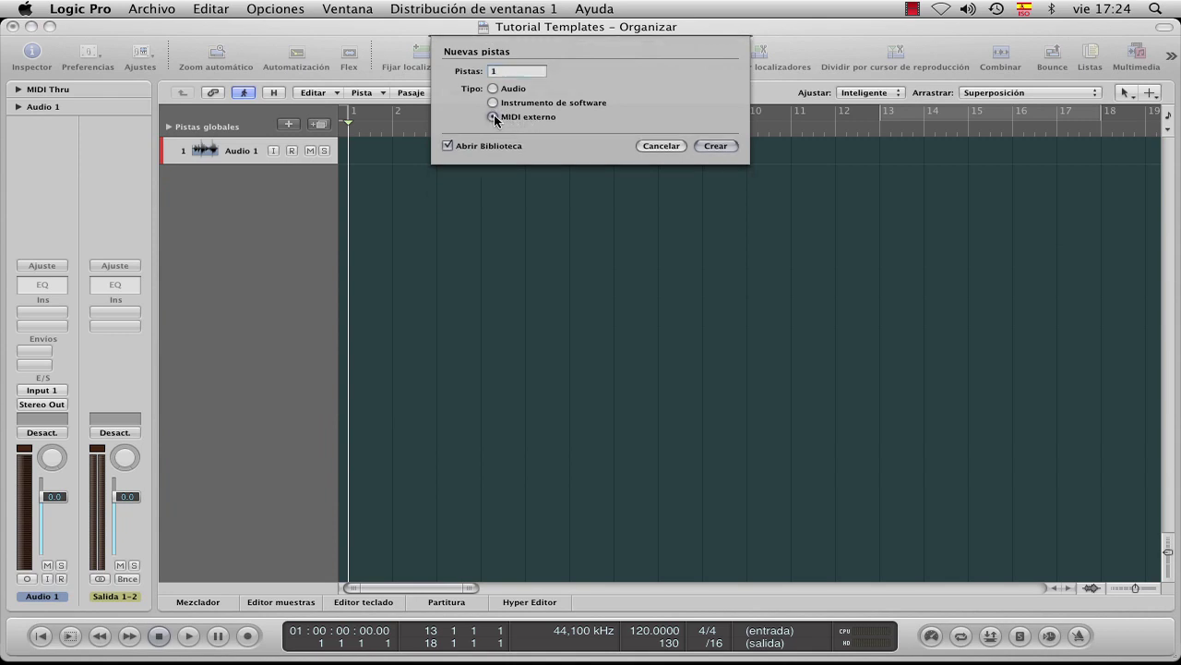
click(713, 147)
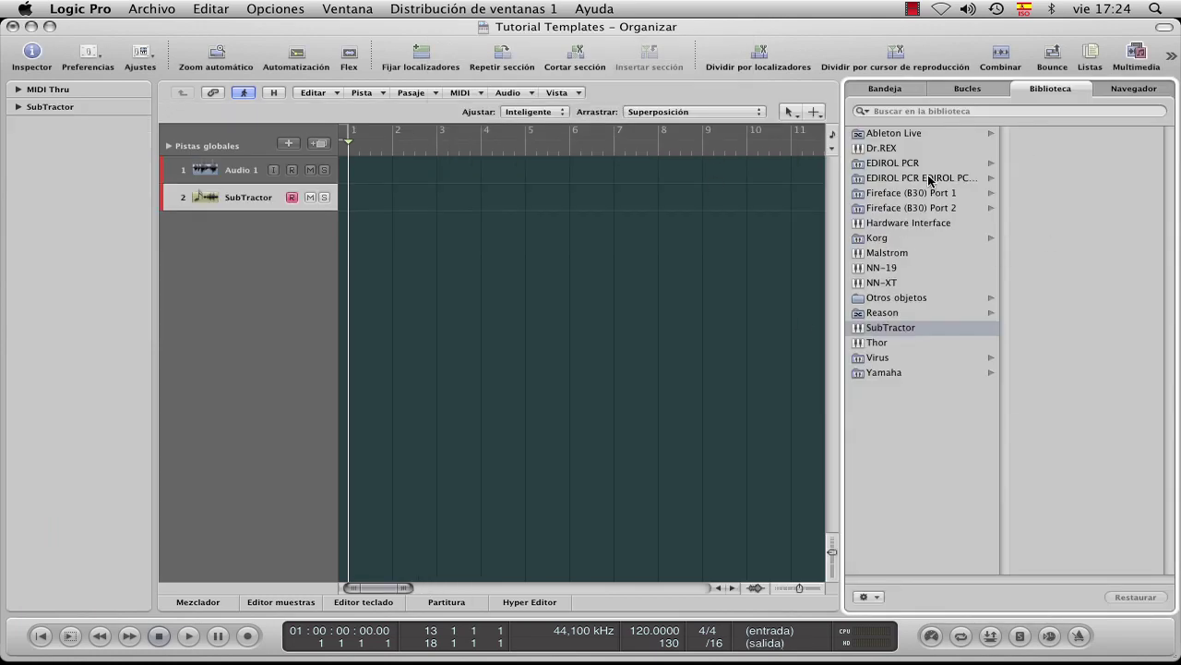
Compare the channels listed for Yamaha, Virus and Korg in the Library with their multi-instrument objects in the Environment.
click(859, 359)
click(858, 374)
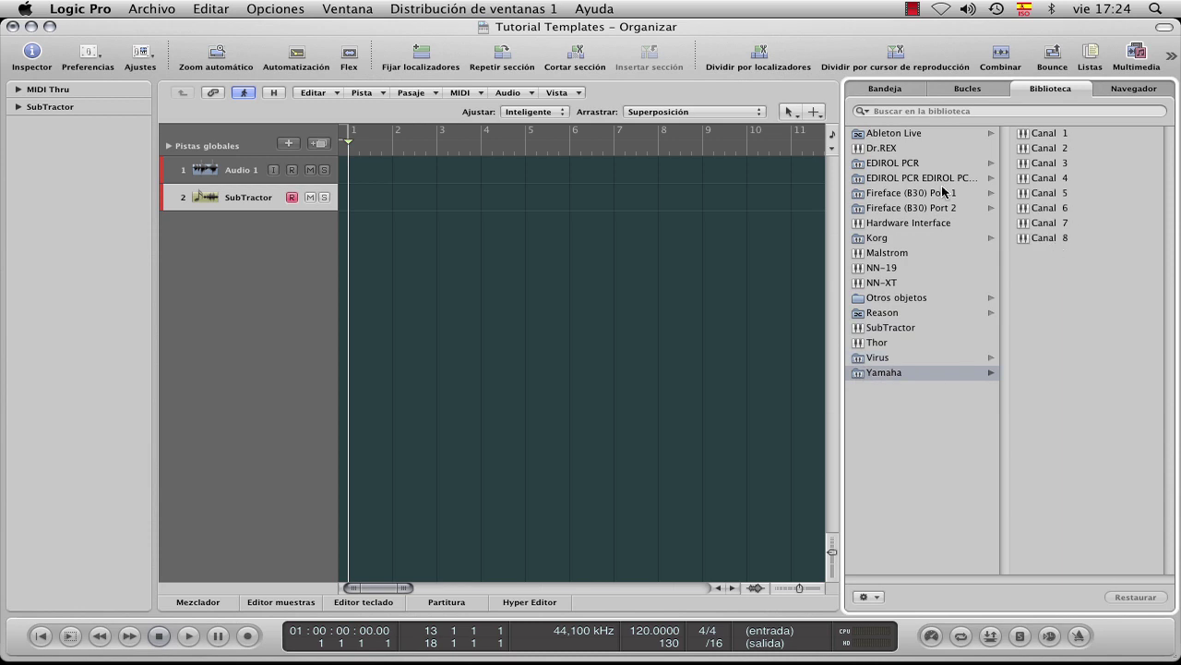
click(869, 240)
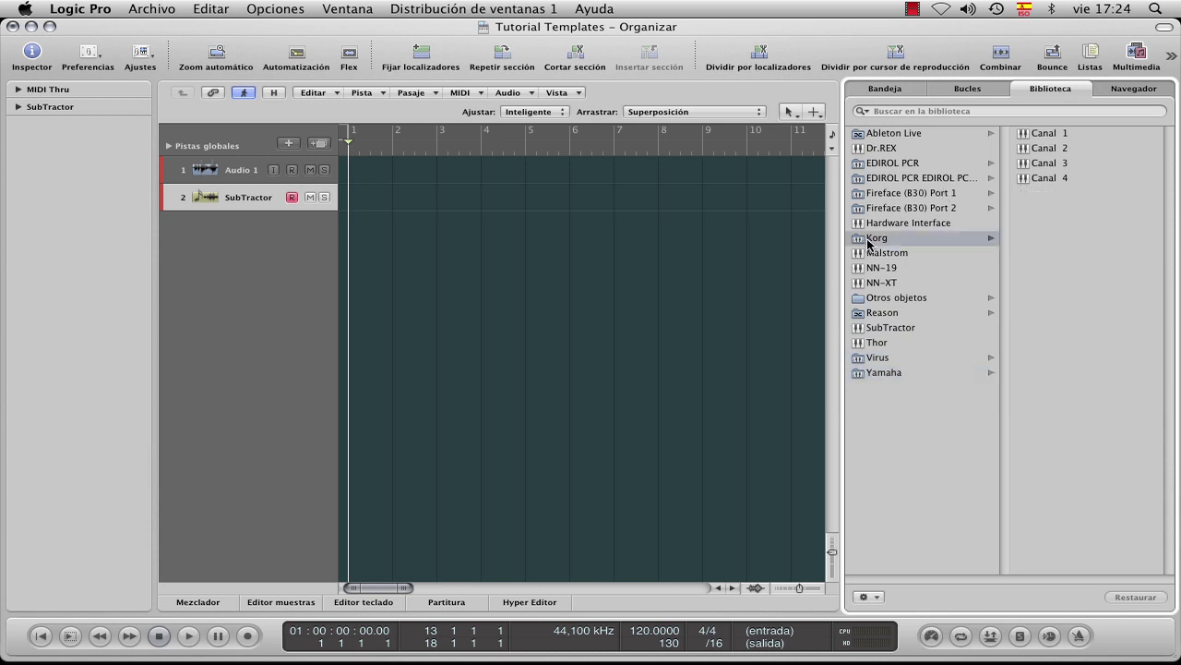
click(359, 8)
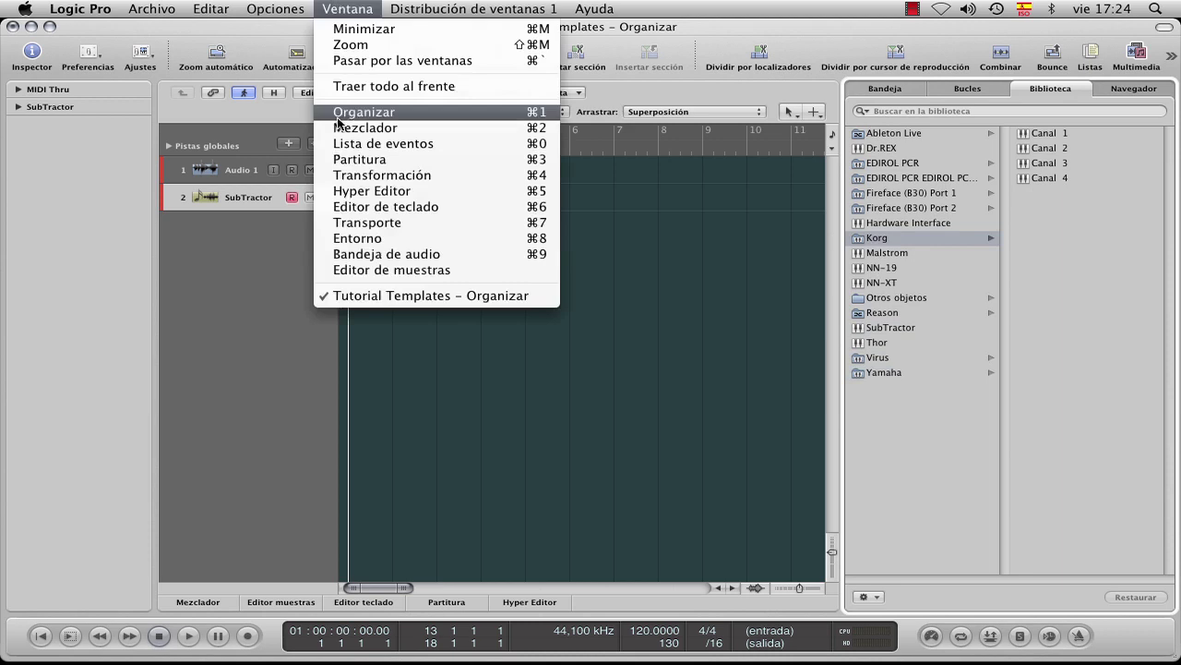
click(443, 239)
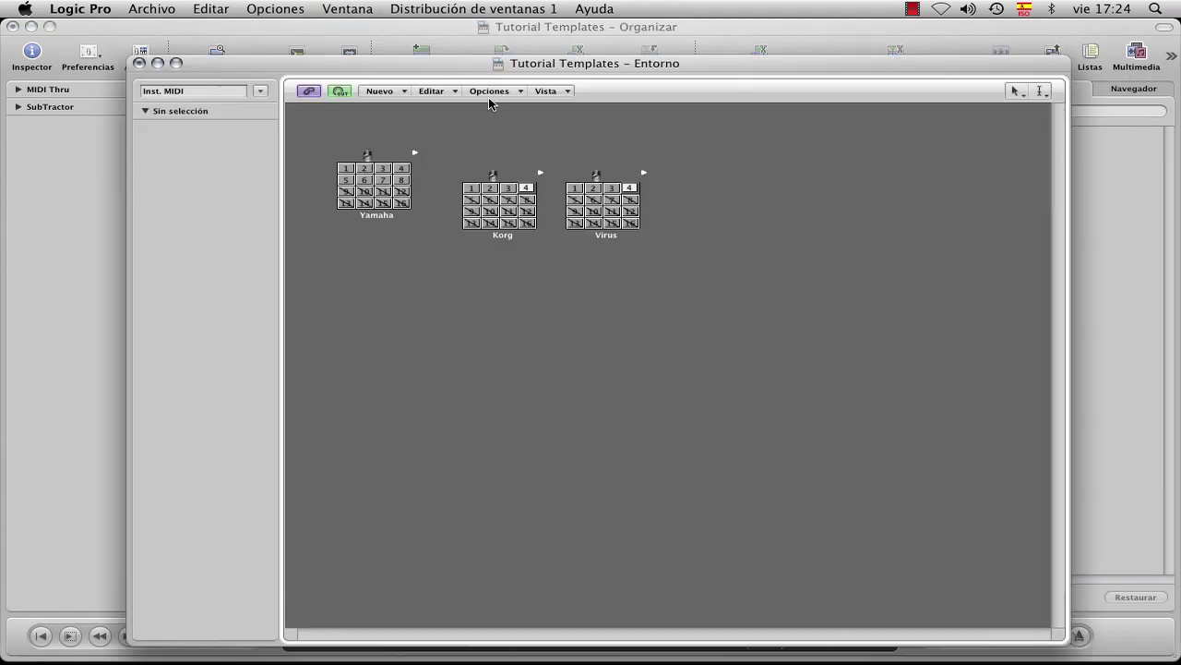
drag(546, 74, 250, 35)
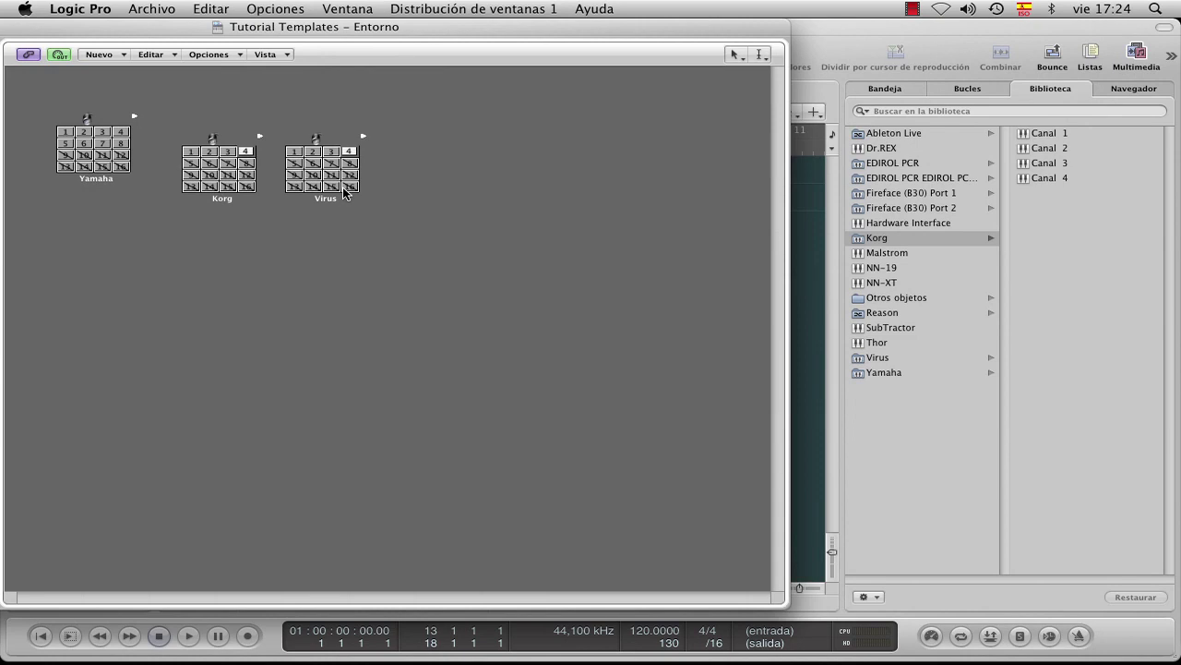
click(884, 377)
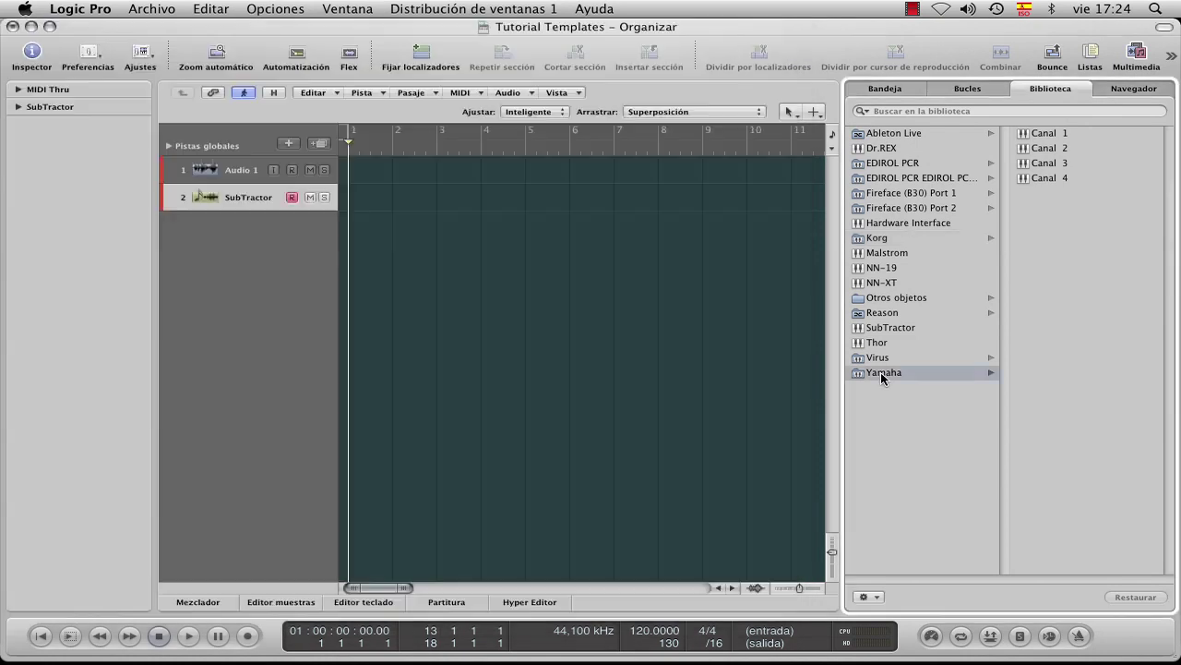
click(879, 360)
click(876, 239)
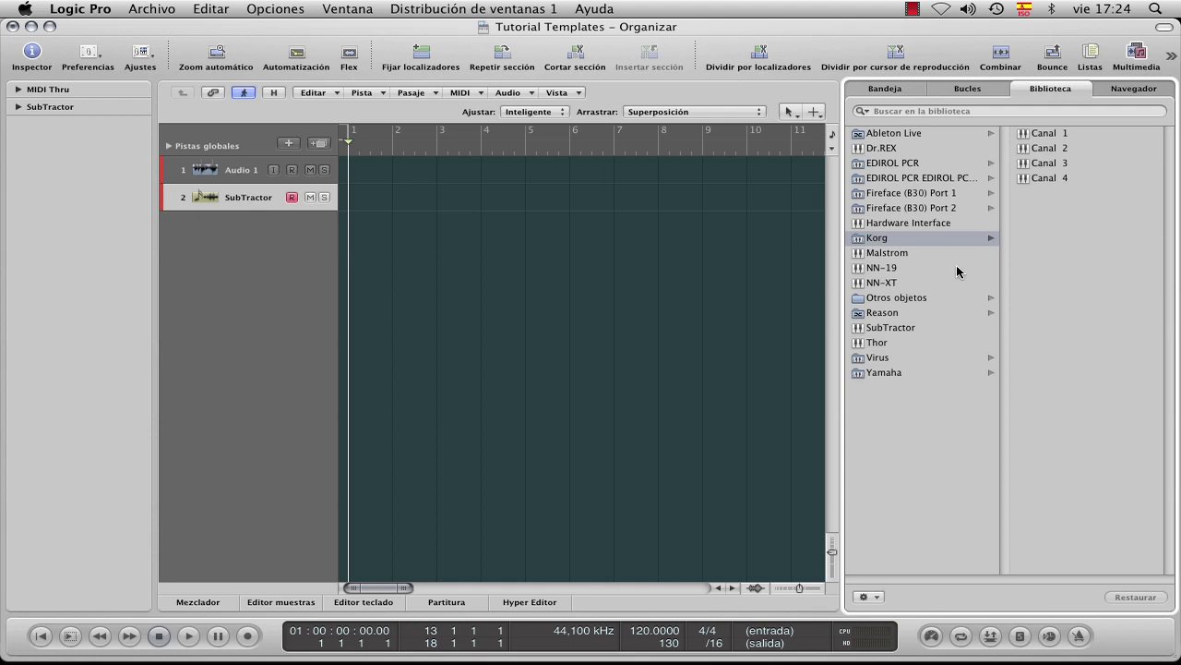
click(894, 373)
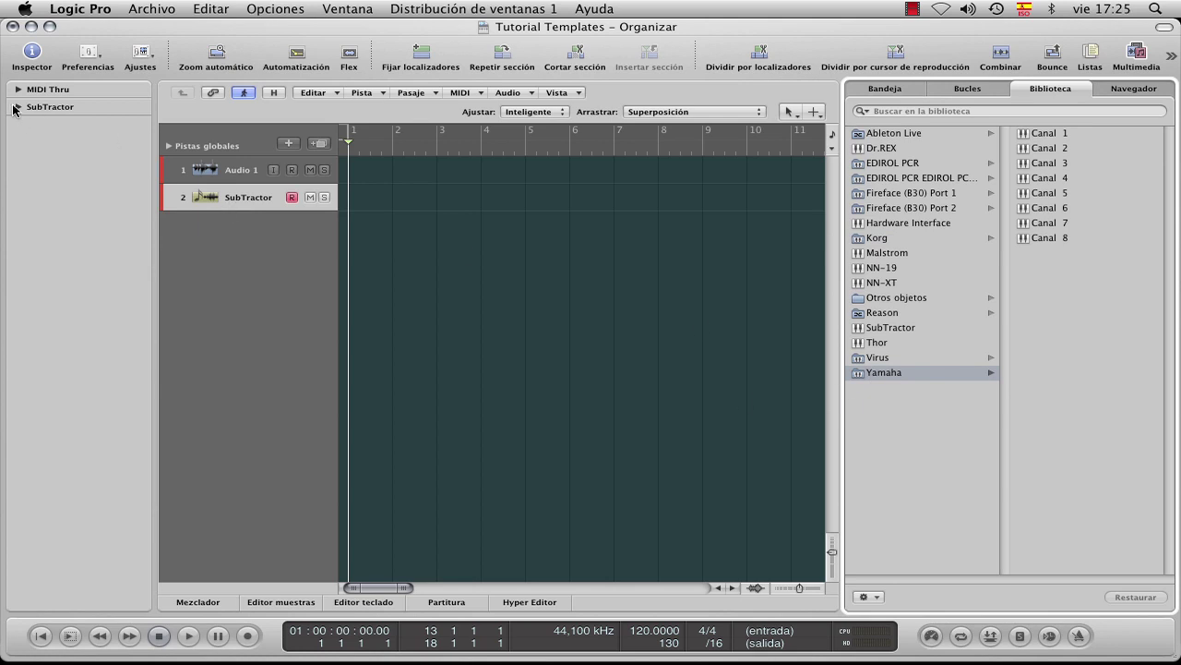
Expand the SubTractor track's parameters and examine the Inst. MIDI devices available for reassigning the track, without choosing one.
click(19, 109)
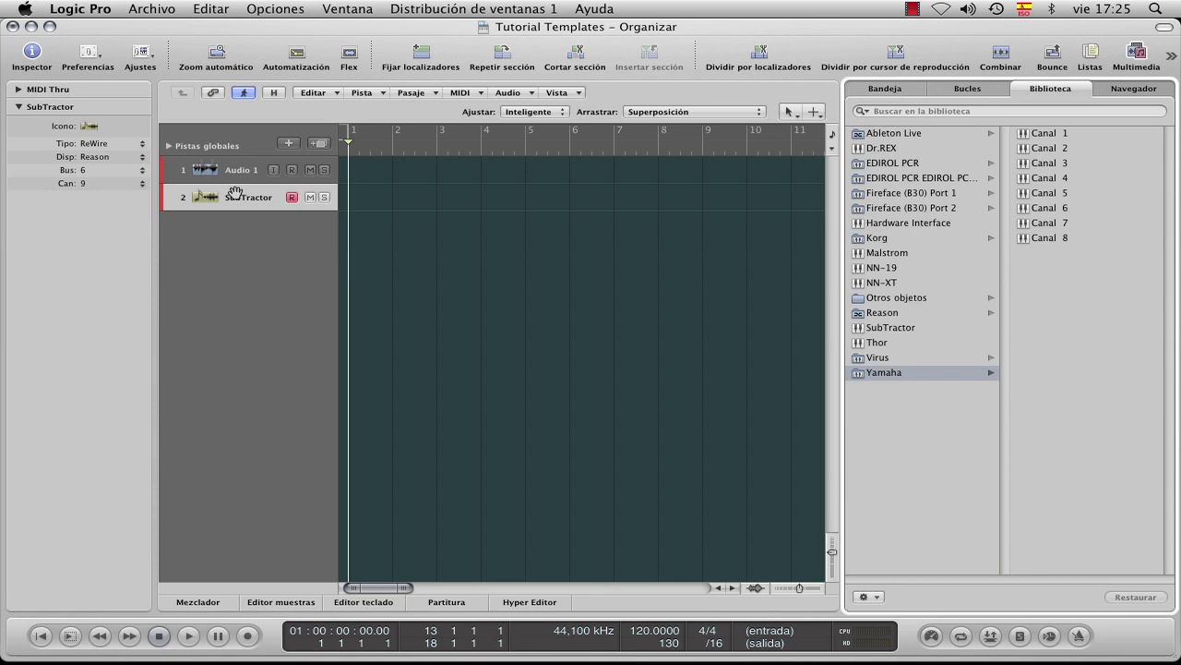
click(700, 166)
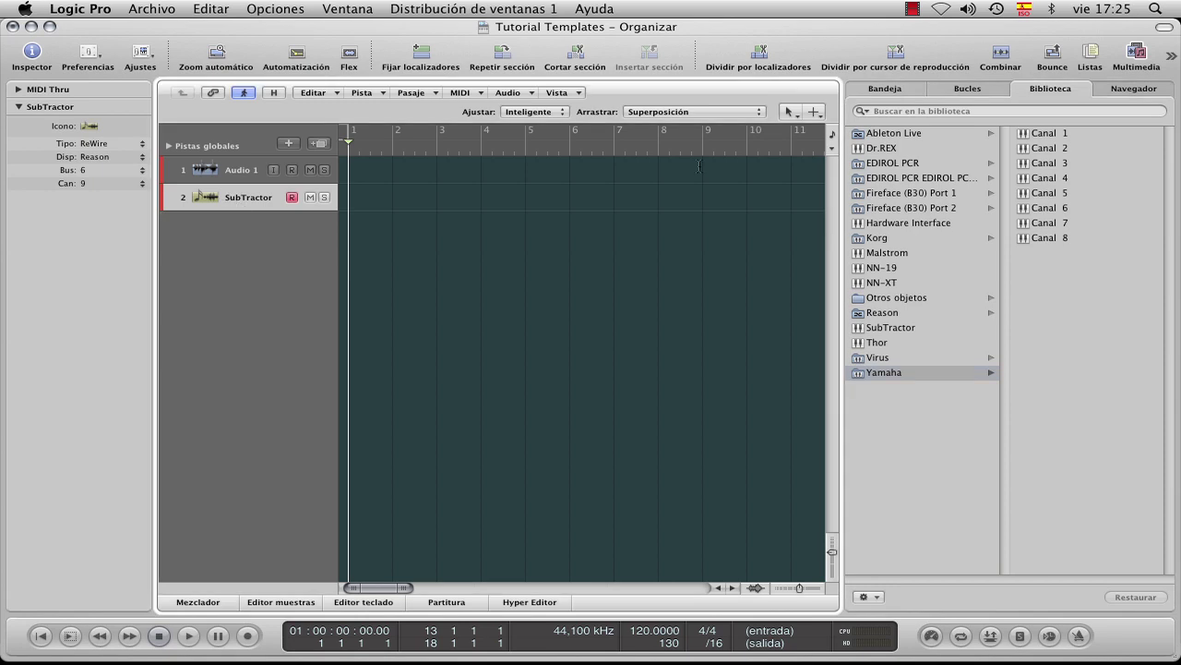
right_click(255, 205)
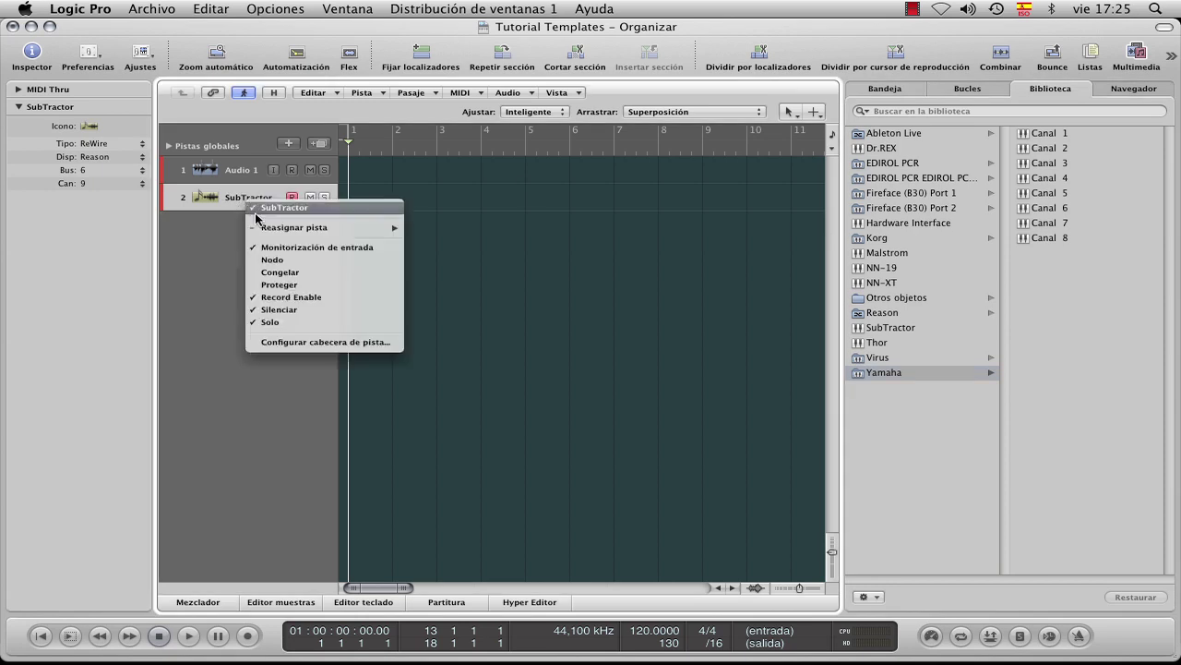
mouse_move(268, 231)
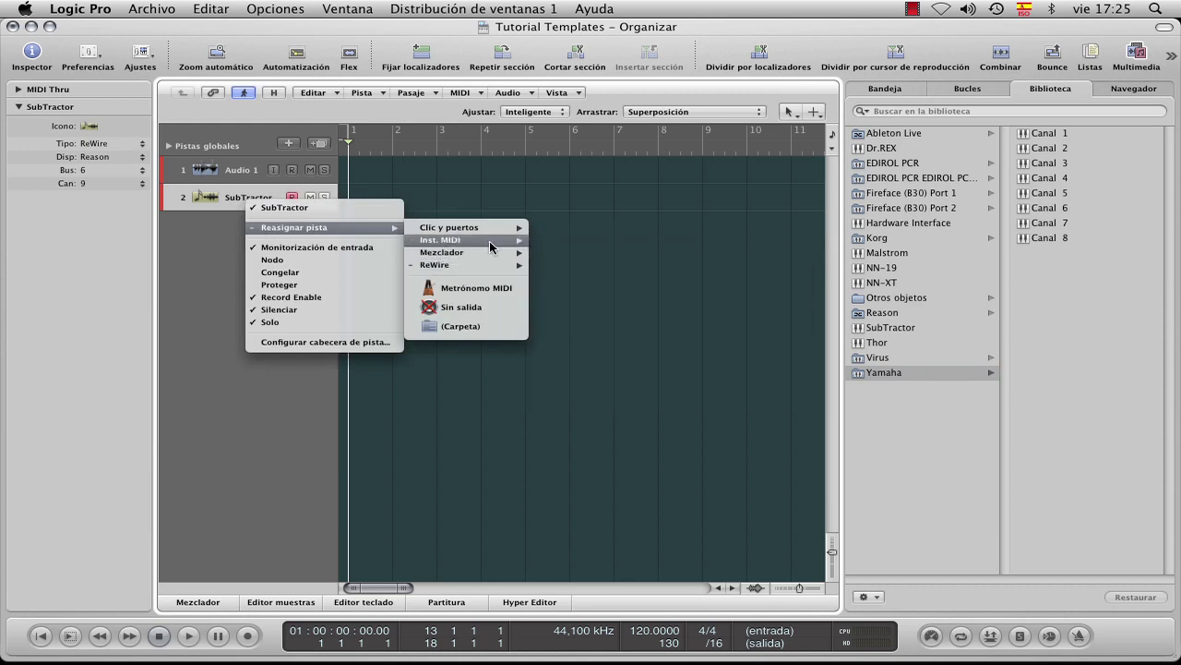
mouse_move(494, 241)
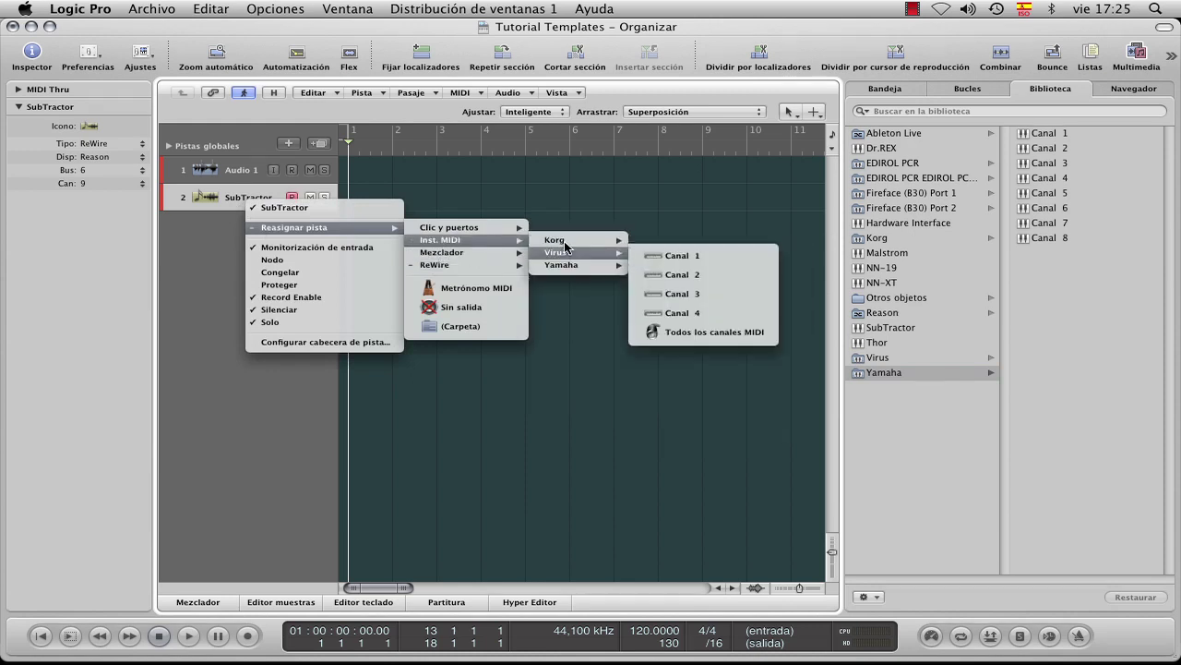
mouse_move(563, 245)
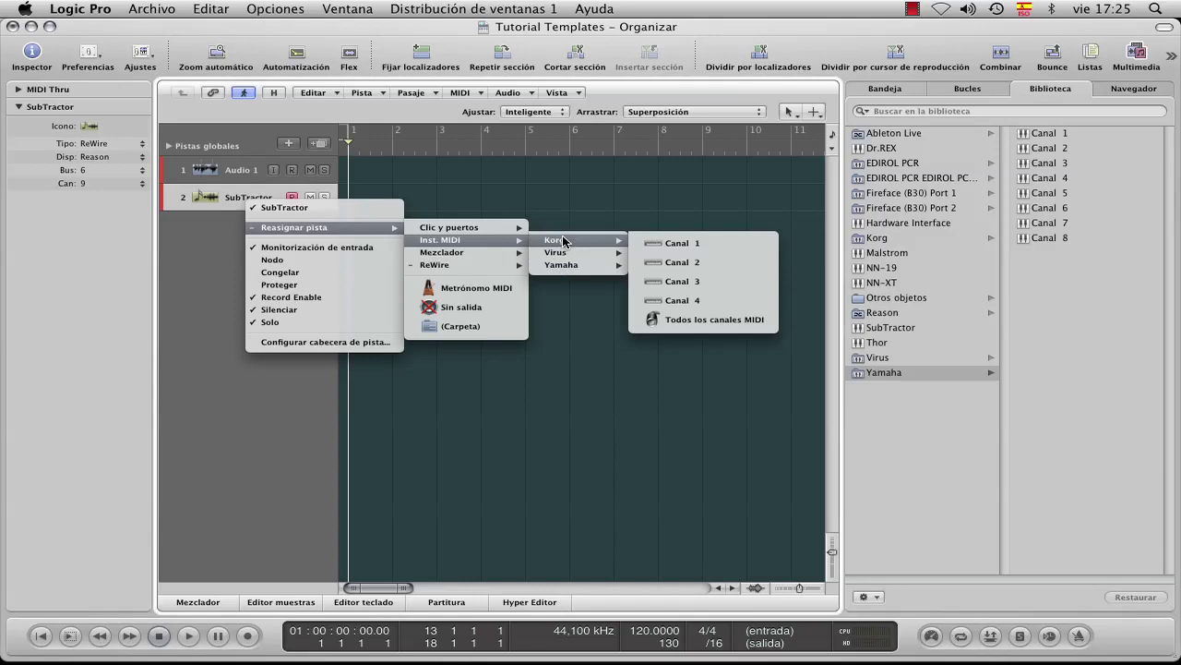
click(559, 218)
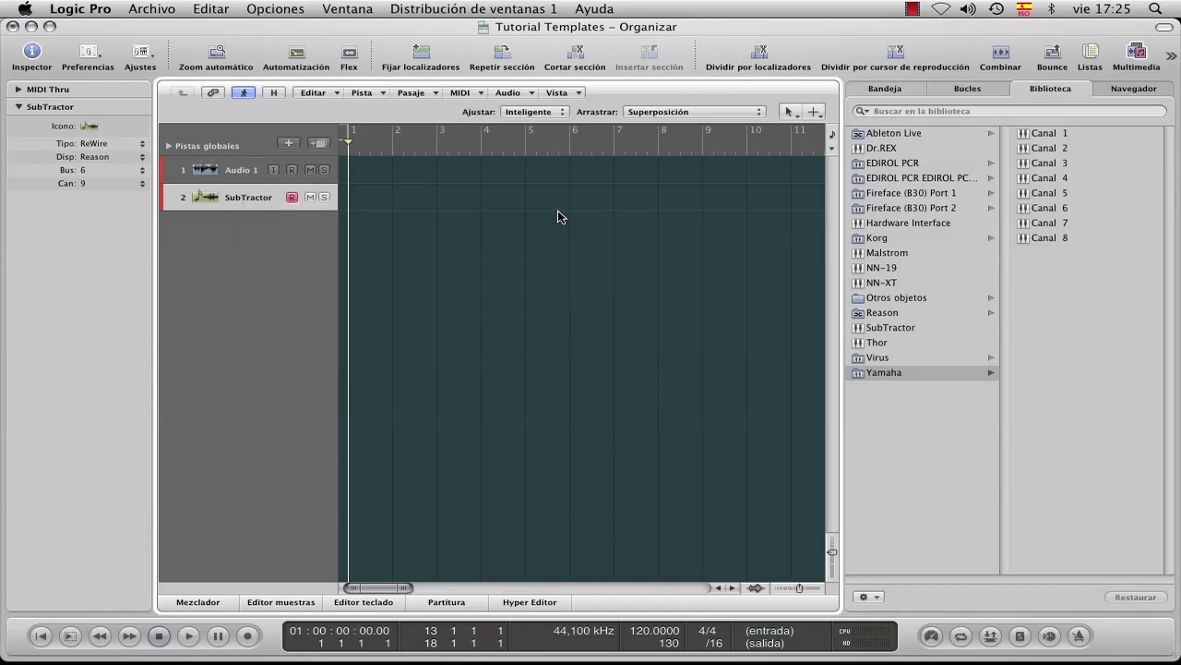
Assign Yamaha channel 1 (Canal 1) from the Library to the external MIDI track.
click(1035, 135)
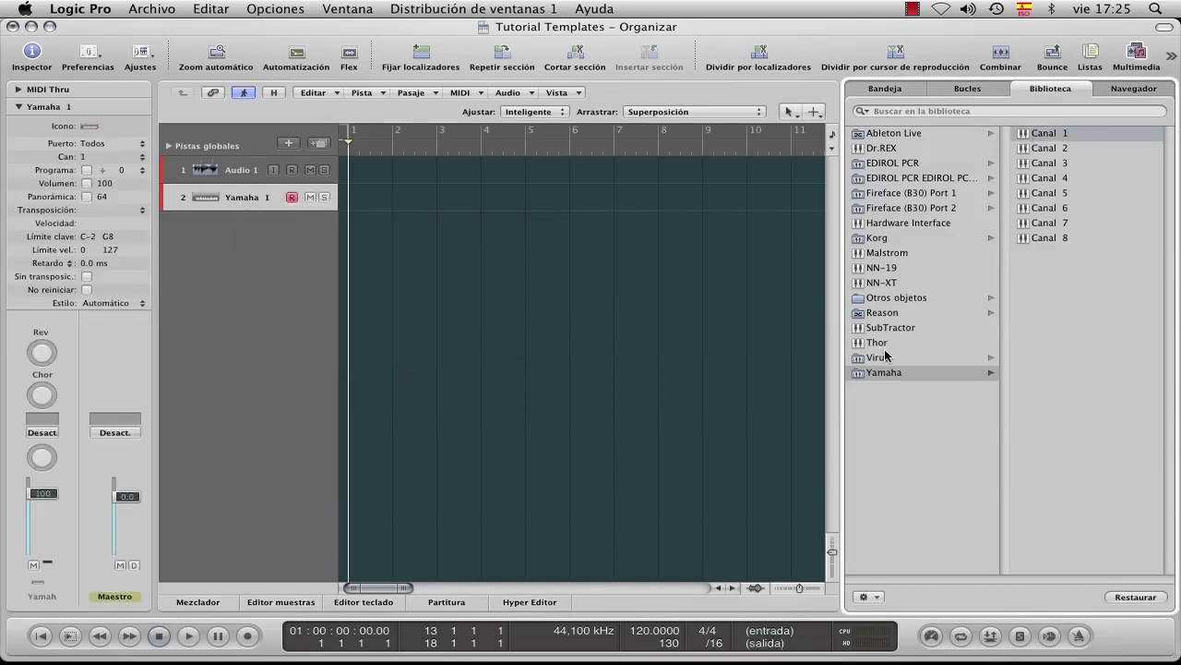
Try Virus channel 2 and Korg channel 1 from the Library on the external MIDI track, ending back on Yamaha channel 1.
click(881, 356)
click(1038, 149)
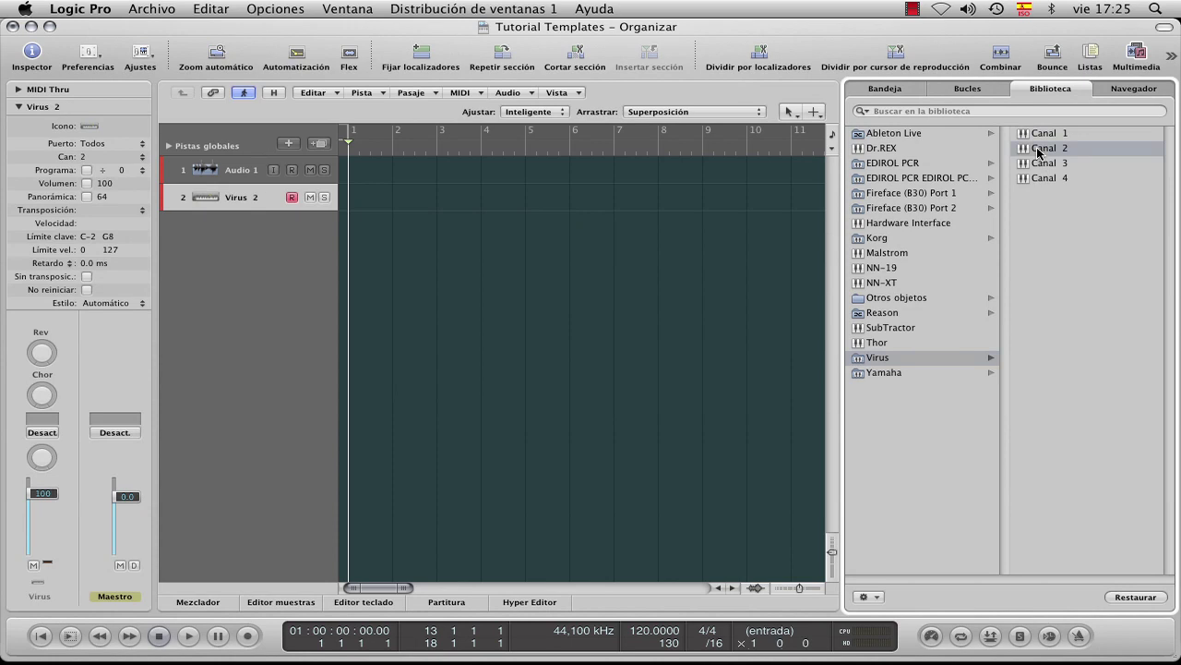
click(889, 239)
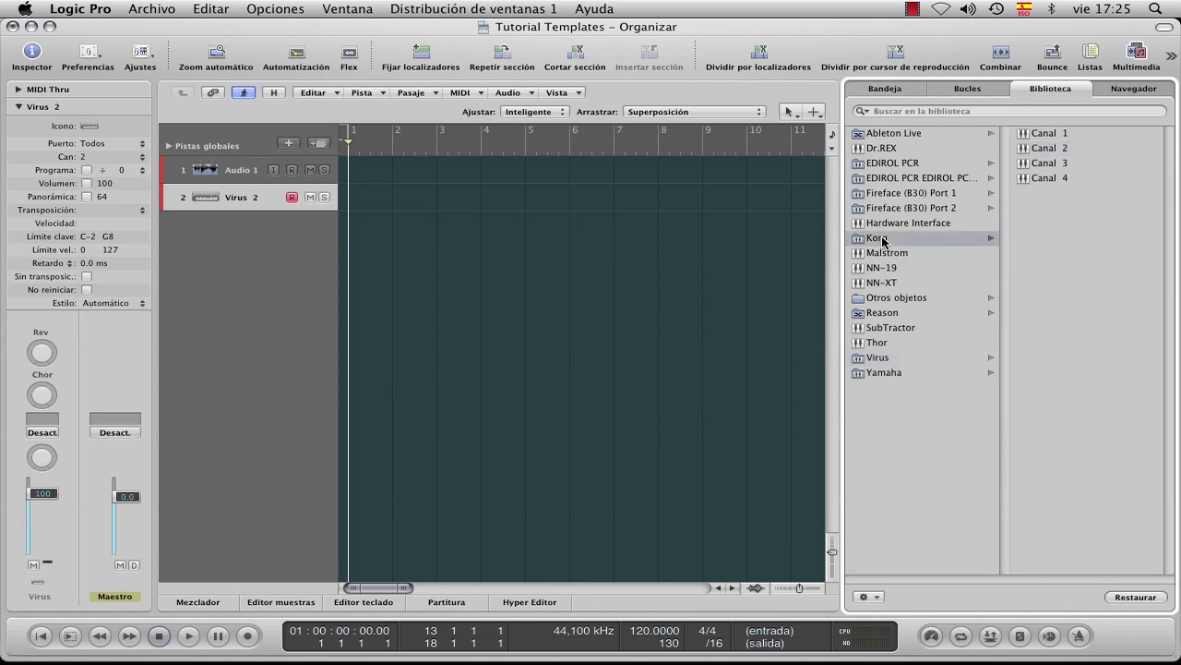
click(1023, 137)
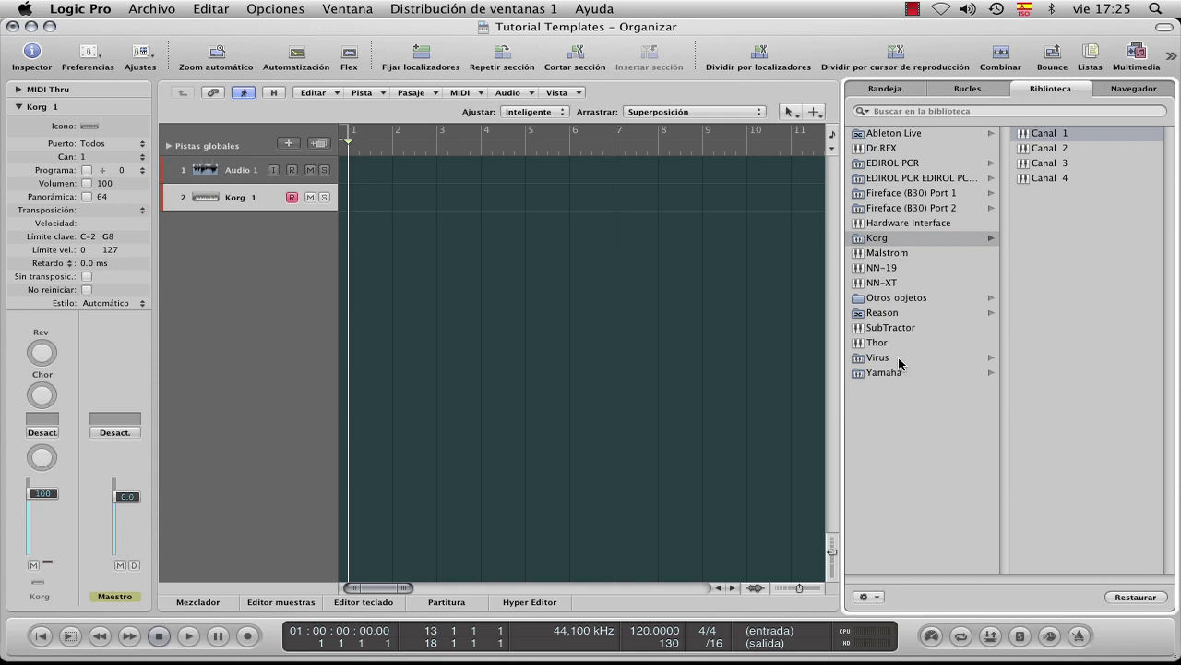
click(883, 373)
click(1031, 139)
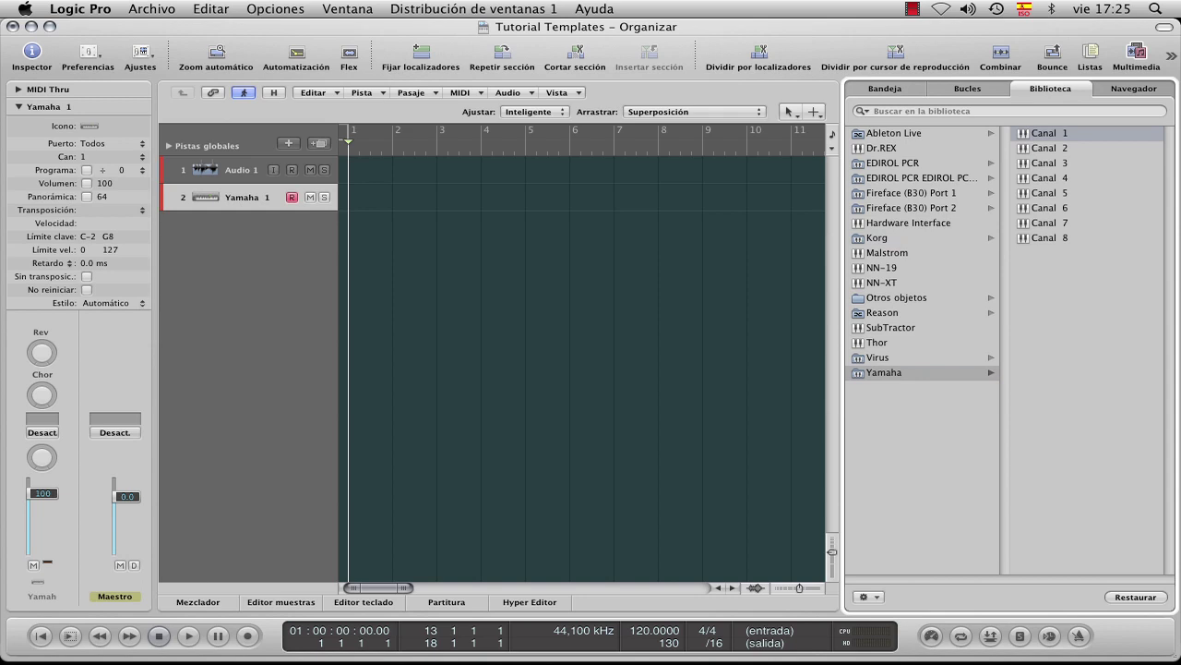
Examine the Yamaha 1 track's style (Estilo) options without choosing one, and briefly expand the MIDI Thru parameters to view them.
click(110, 303)
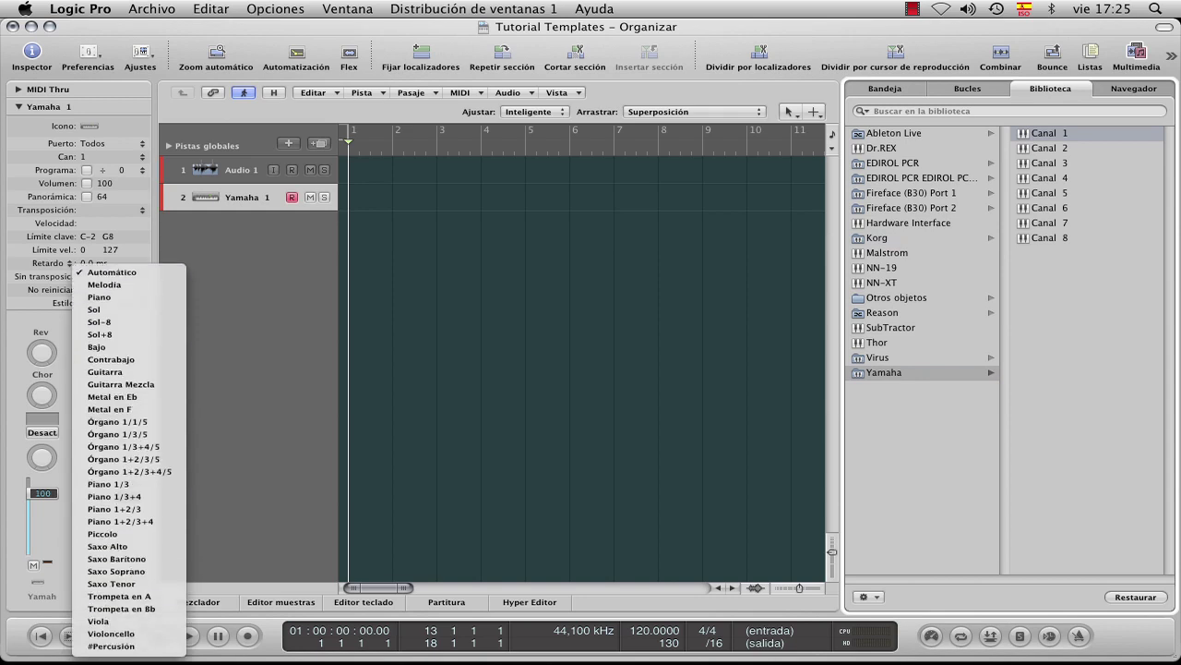
click(269, 247)
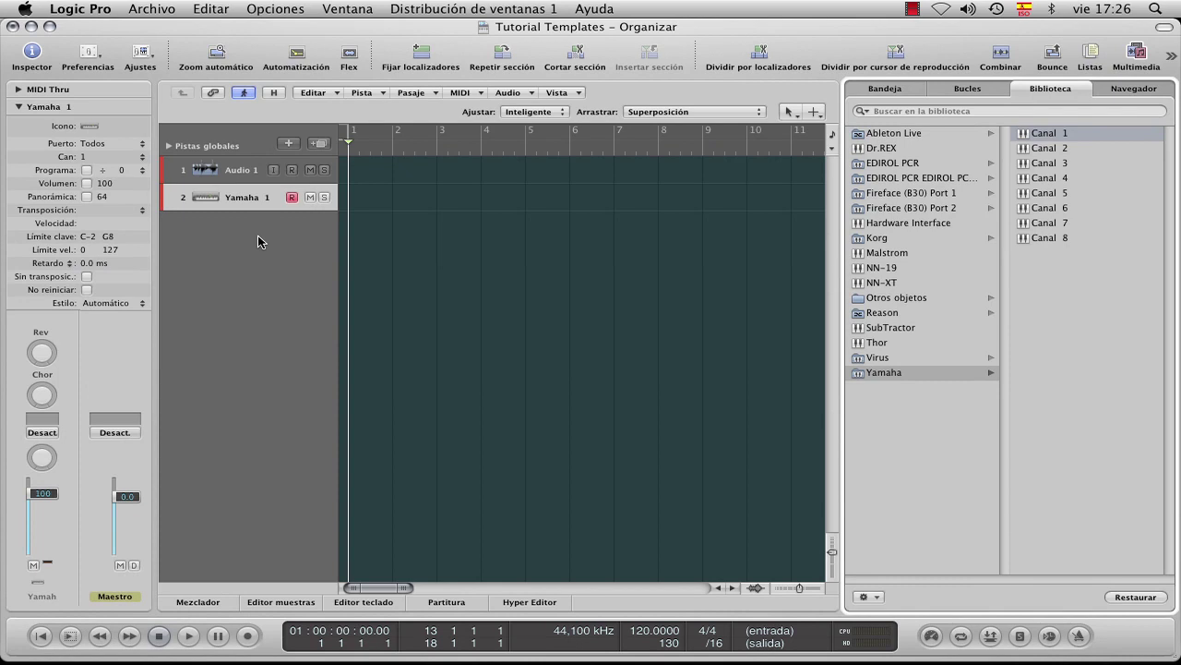
click(131, 303)
scroll(127, 549, down, 2)
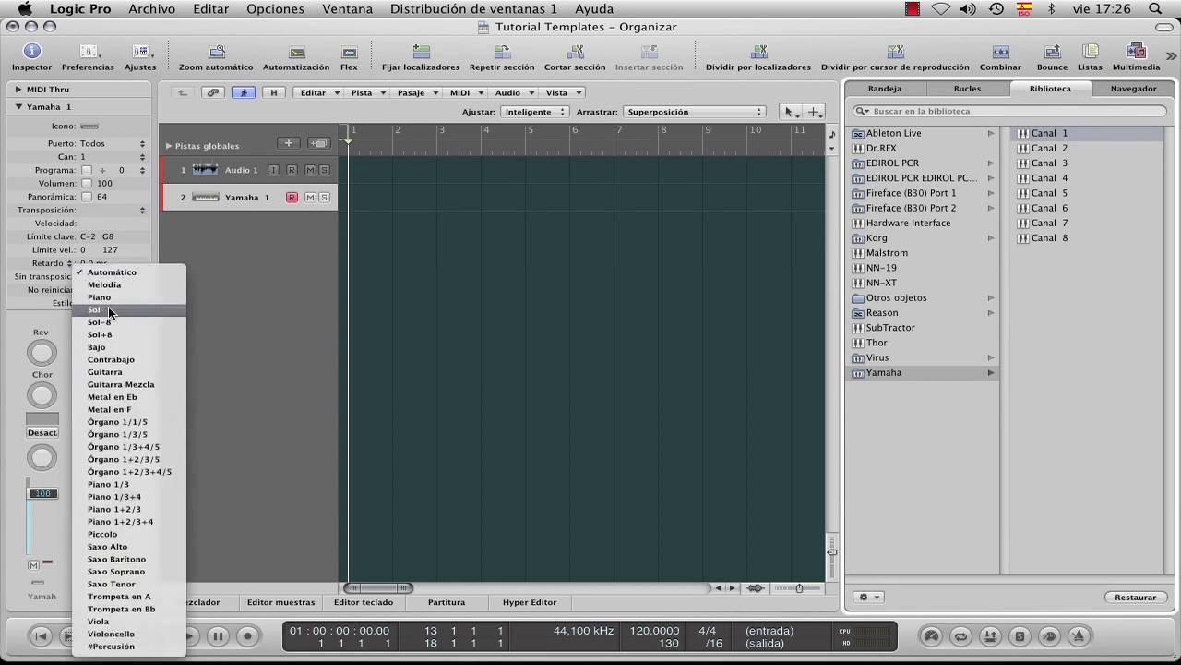
click(274, 269)
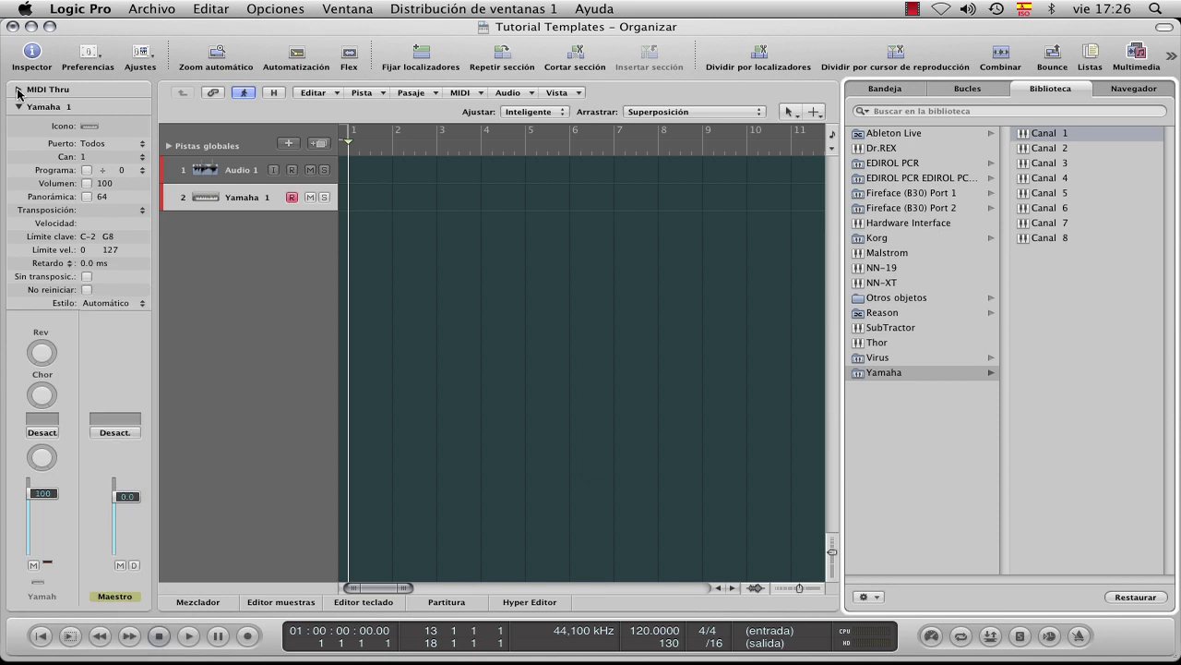
click(16, 91)
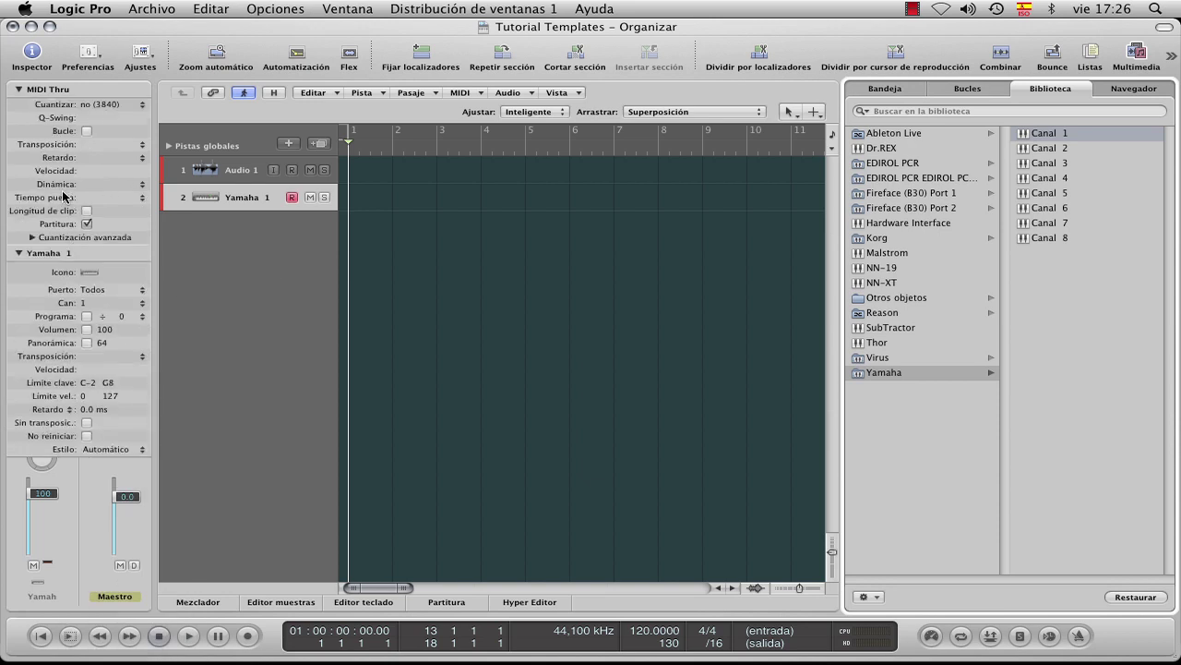
click(29, 91)
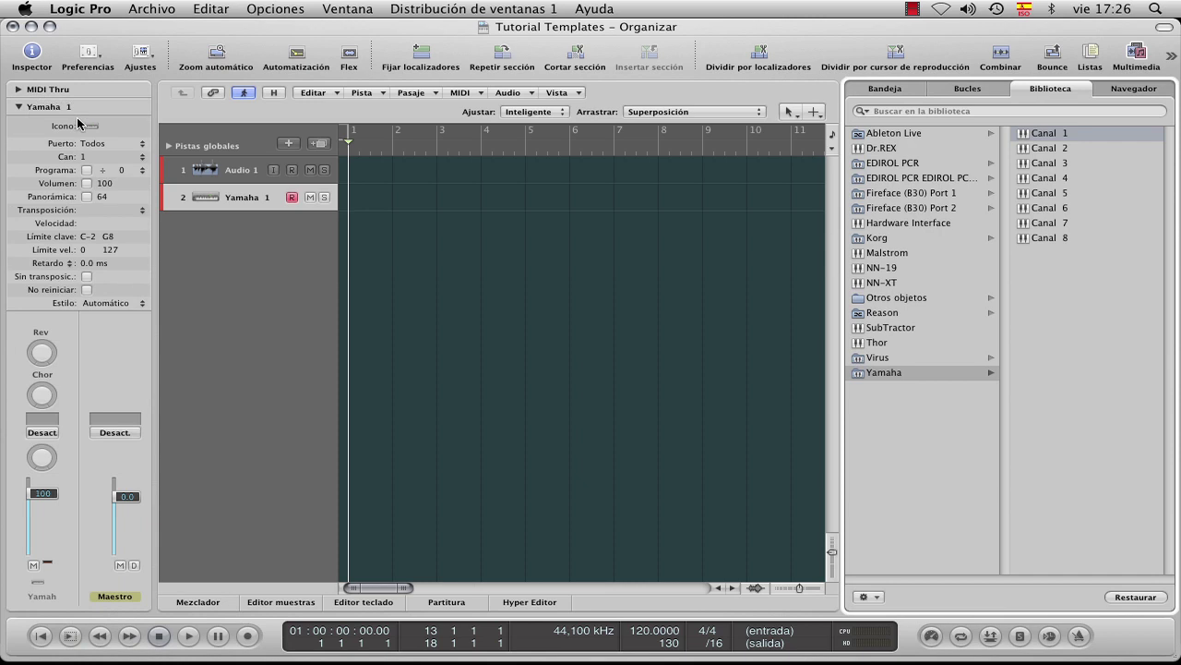